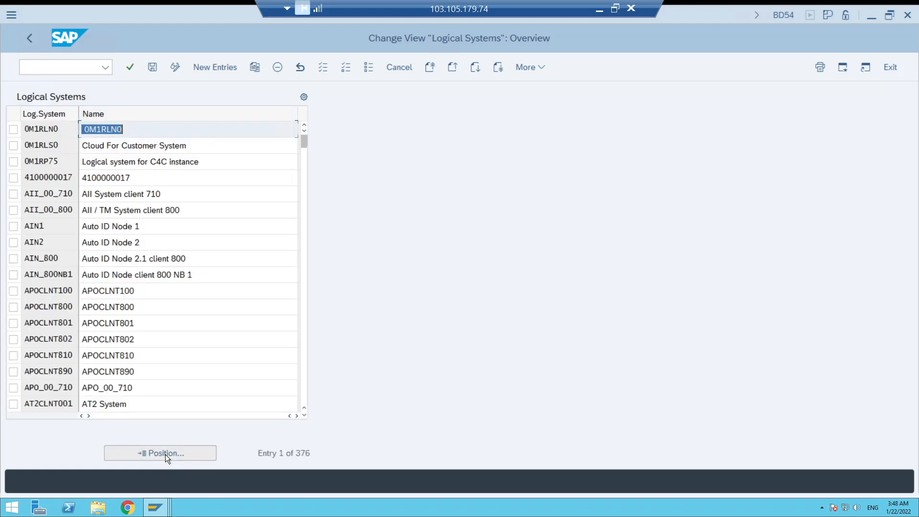
Jump to the COMPPORTAL entry in the logical systems list.
left_click(165, 453)
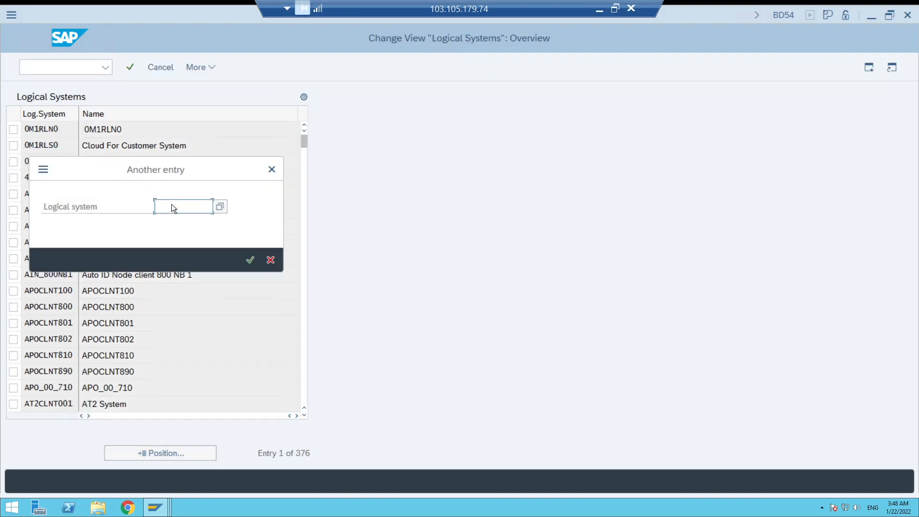
left_click(172, 205)
left_click(172, 205)
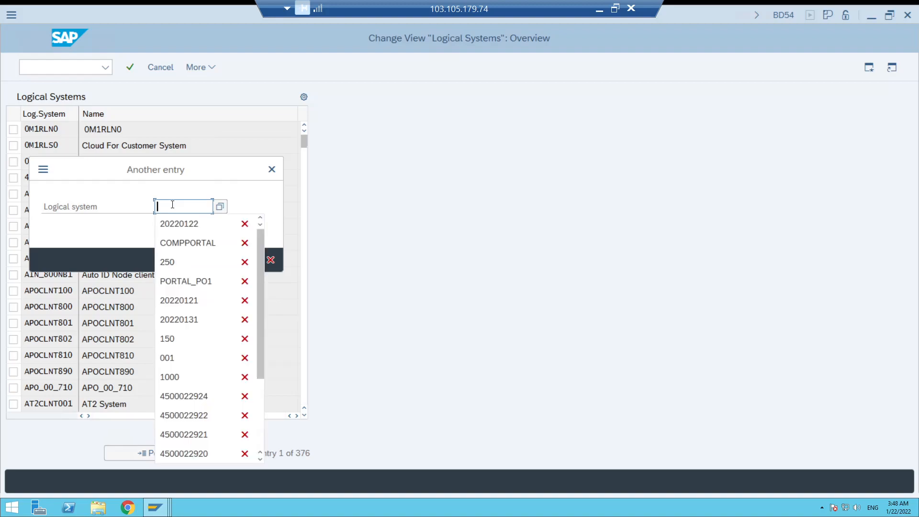
left_click(183, 242)
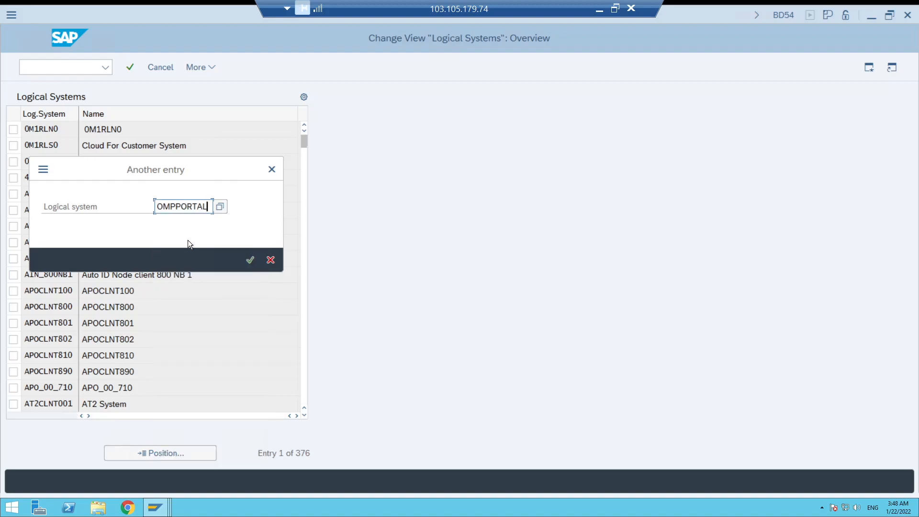
left_click(251, 261)
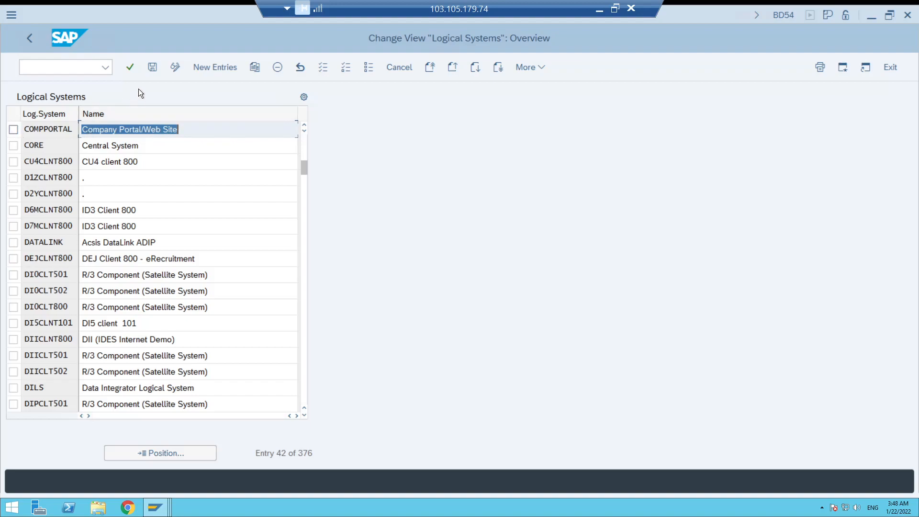
Fill in a new logical system entry COMPPORTAL with the name Company Portal/Web Site.
left_click(205, 67)
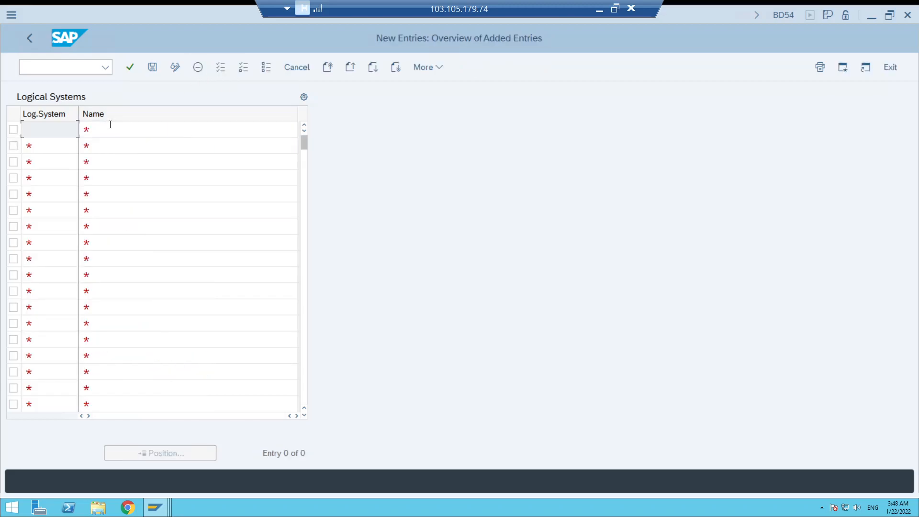
left_click(66, 129)
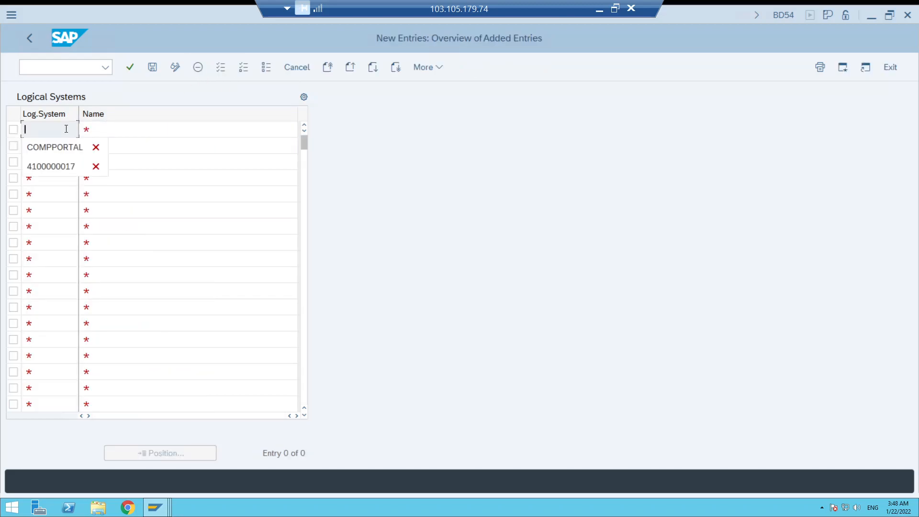
key("Down")
key("Return")
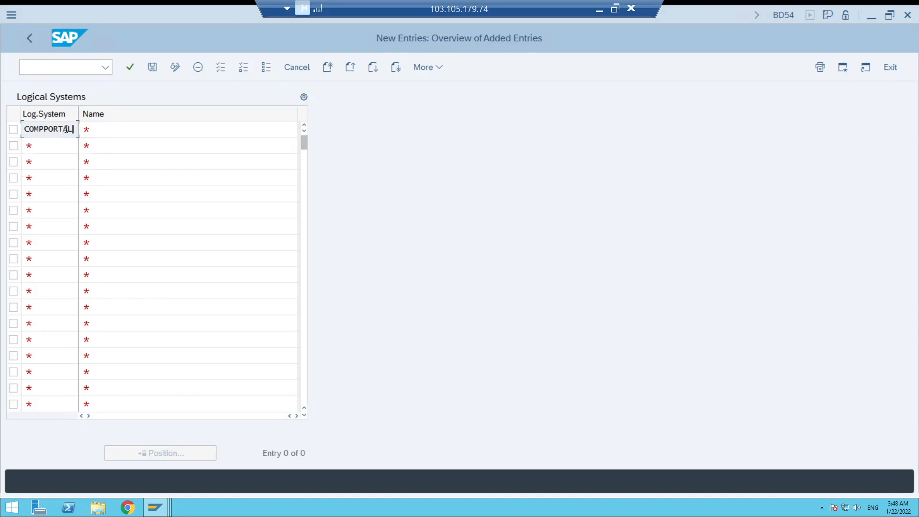
left_click(111, 130)
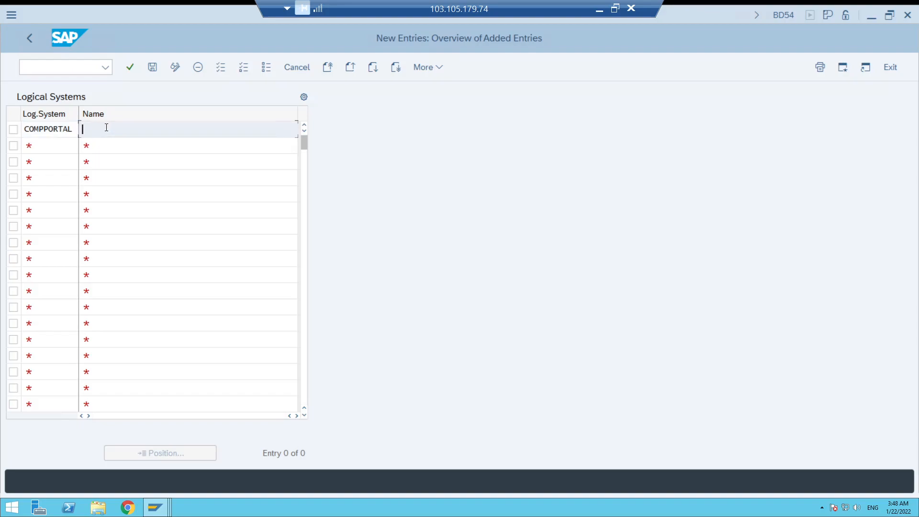
key("BackSpace")
left_click(111, 149)
double_click(29, 128)
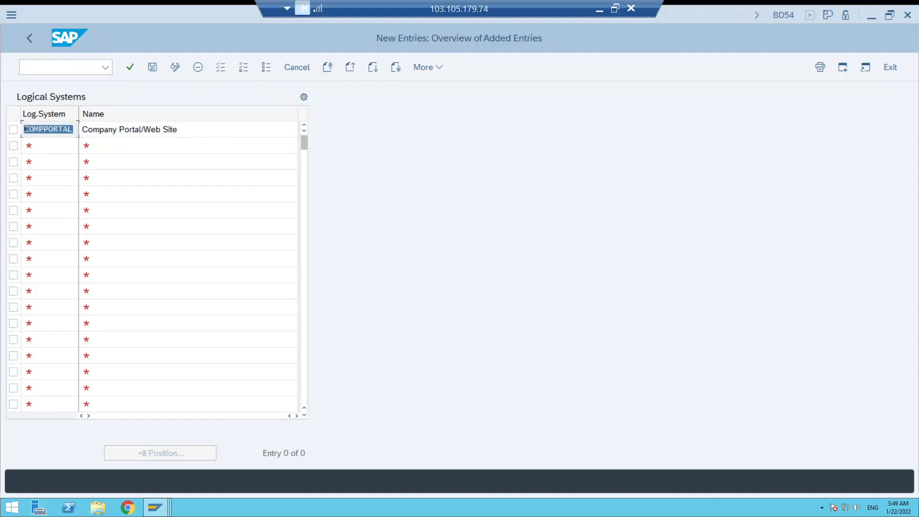
Open the partner profiles transaction WE20 and expand the logical system partners, Partner Type LS.
left_click(40, 67)
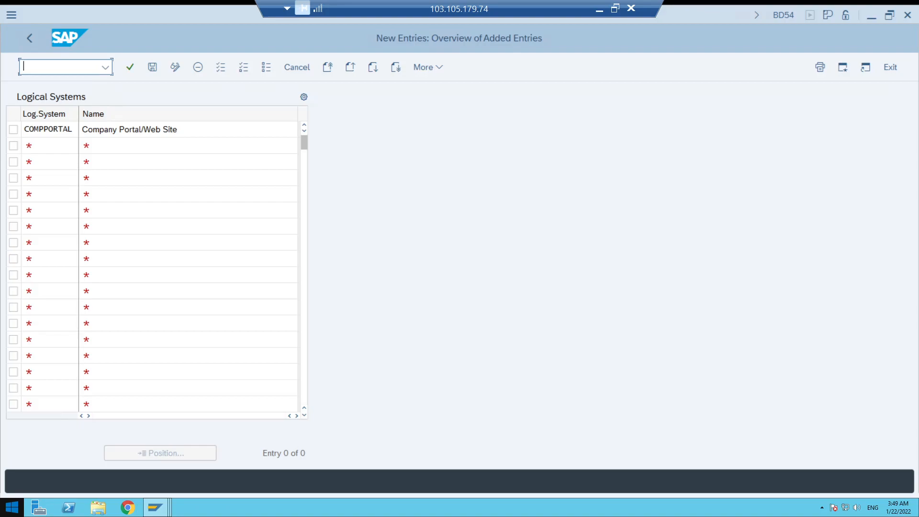
type("we20")
key("Return")
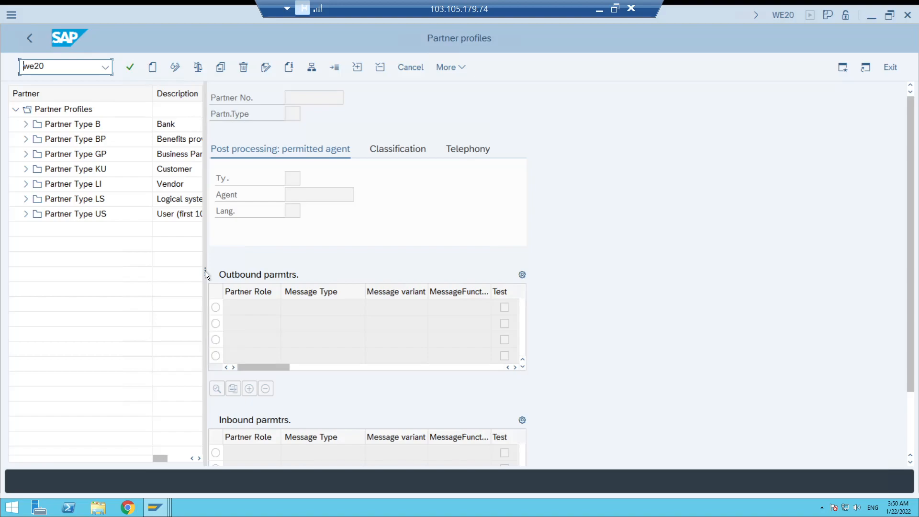
left_click(164, 185)
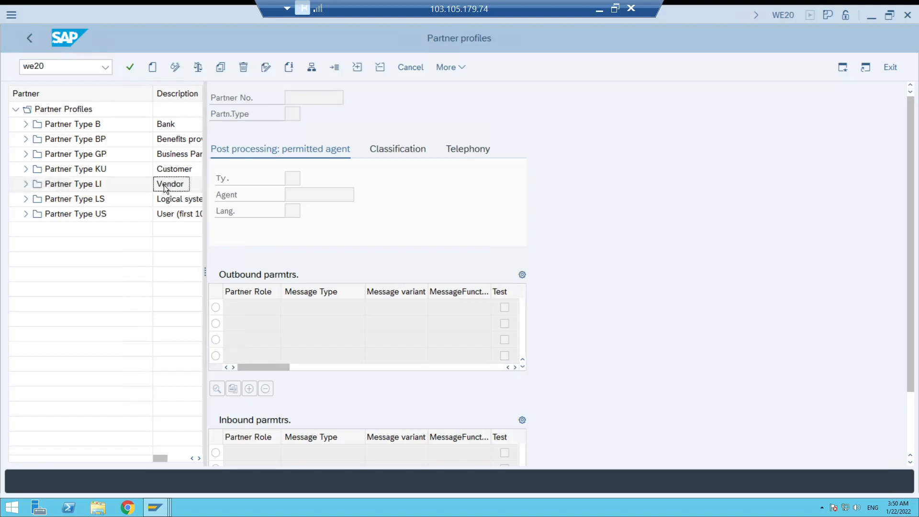
left_click(115, 168)
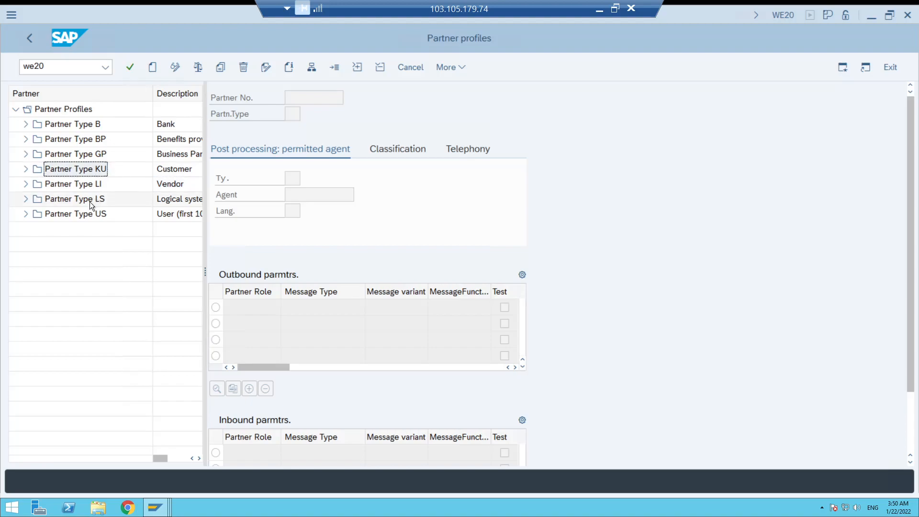
left_click(90, 201)
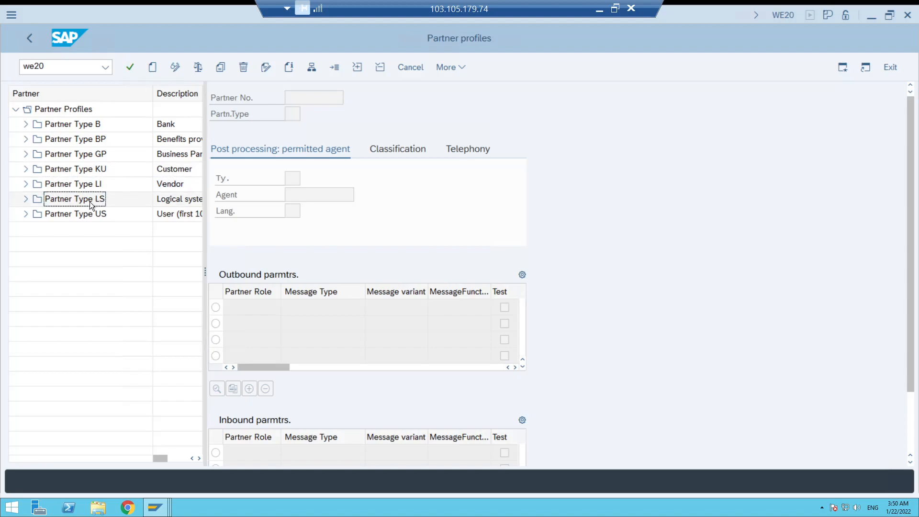
left_click(26, 198)
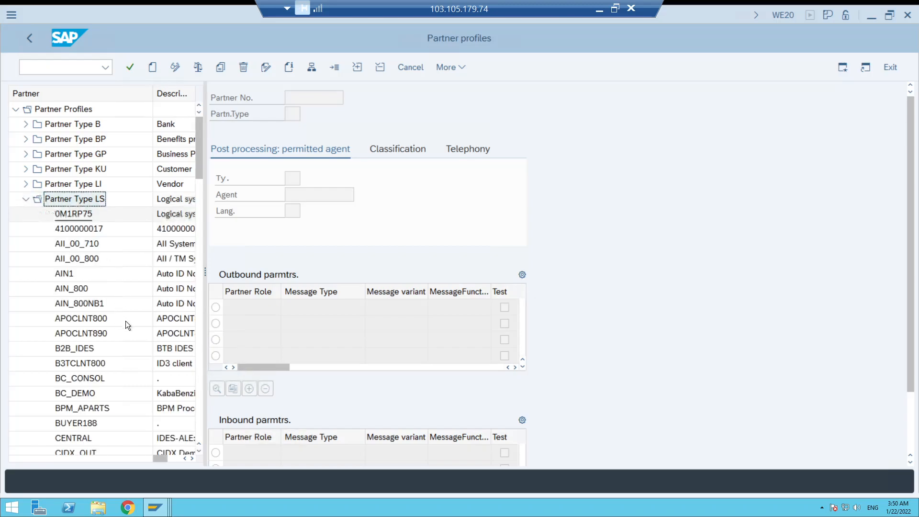
Display the existing COMPPORTAL partner profile under Partner Type LS.
left_click(199, 452)
scroll(199, 451, "down", 1)
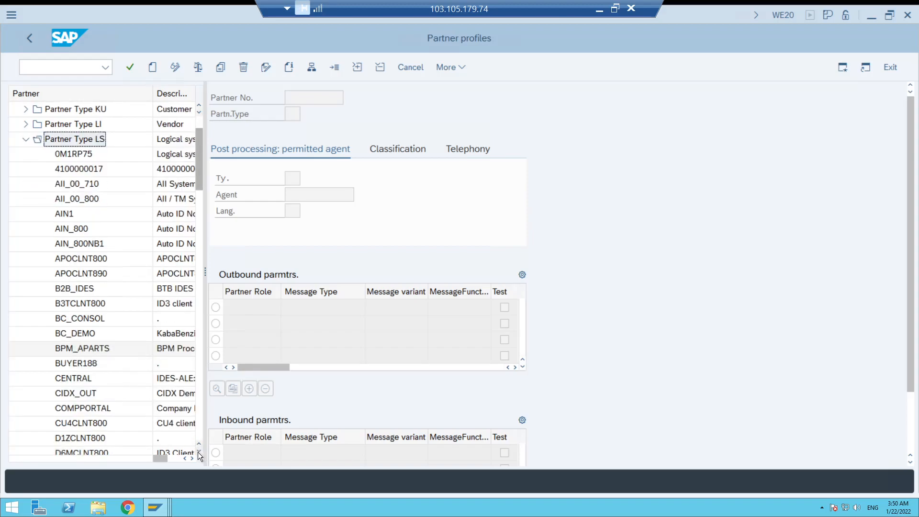
left_click(91, 409)
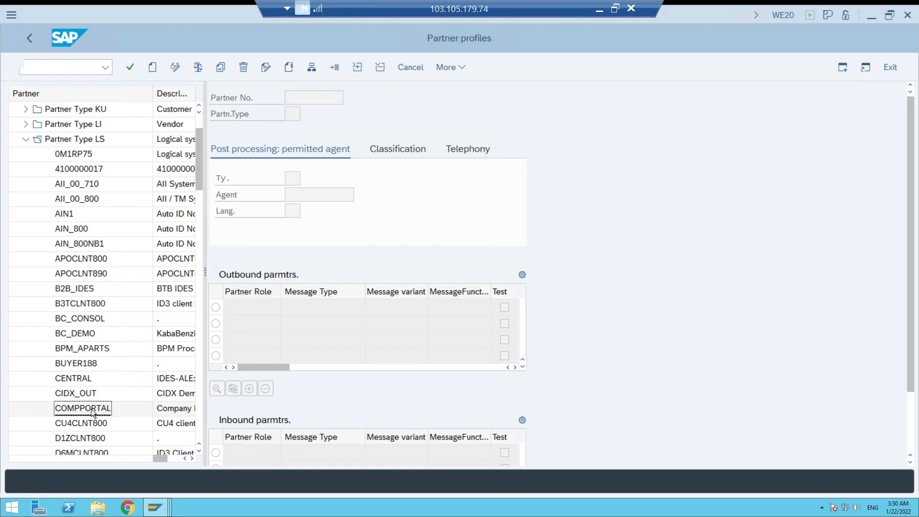
double_click(91, 409)
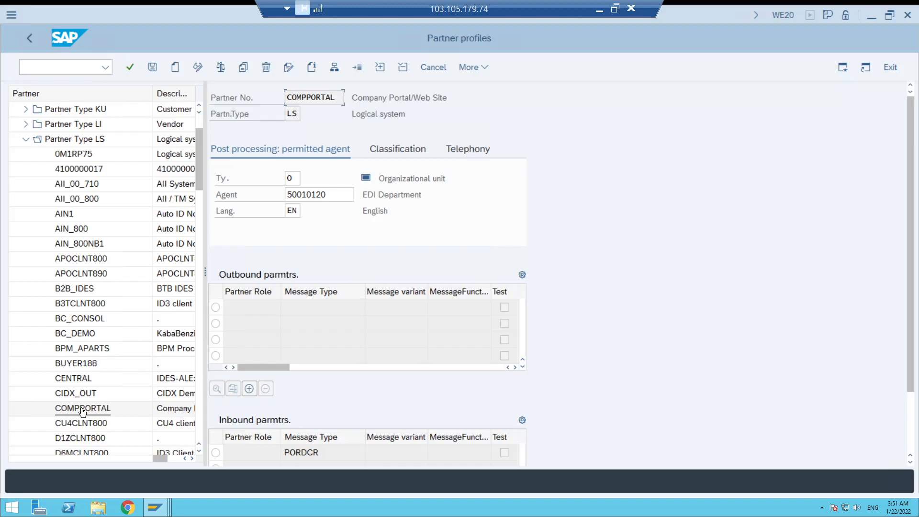
Start a new partner profile of type LS with COMPPORTAL as the partner number.
left_click(175, 70)
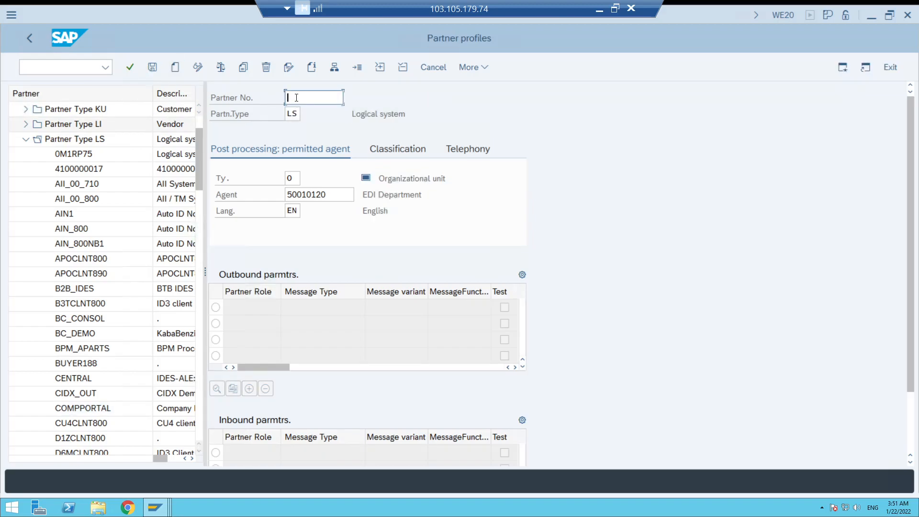
left_click(296, 98)
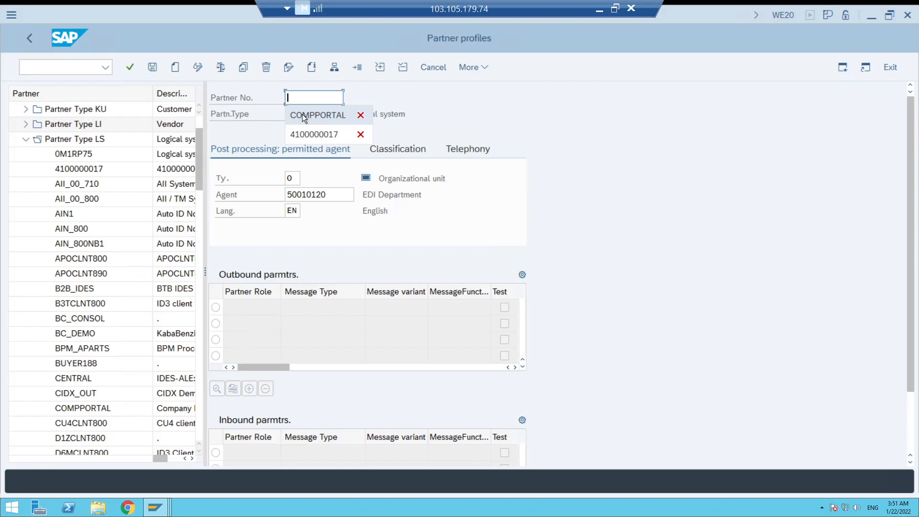
left_click(302, 114)
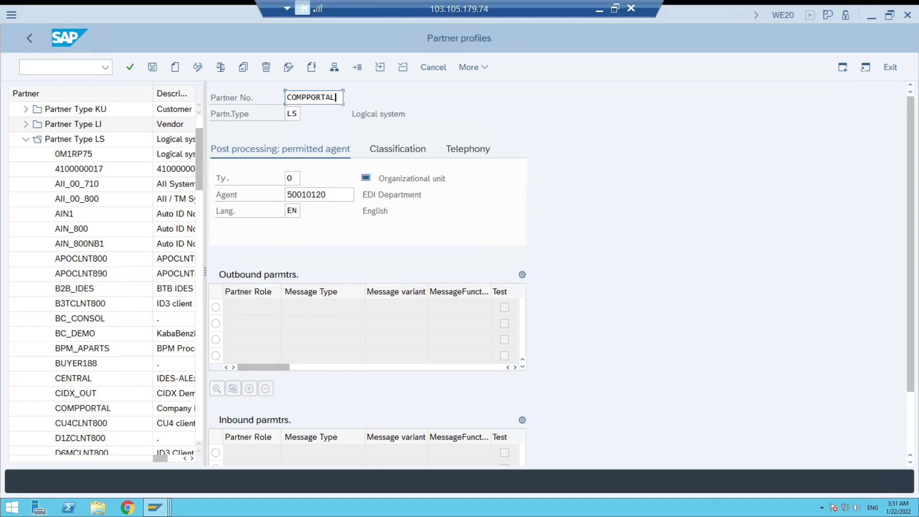
Add an inbound parameter with message type PORDCR to the existing COMPPORTAL partner profile.
left_click(82, 408)
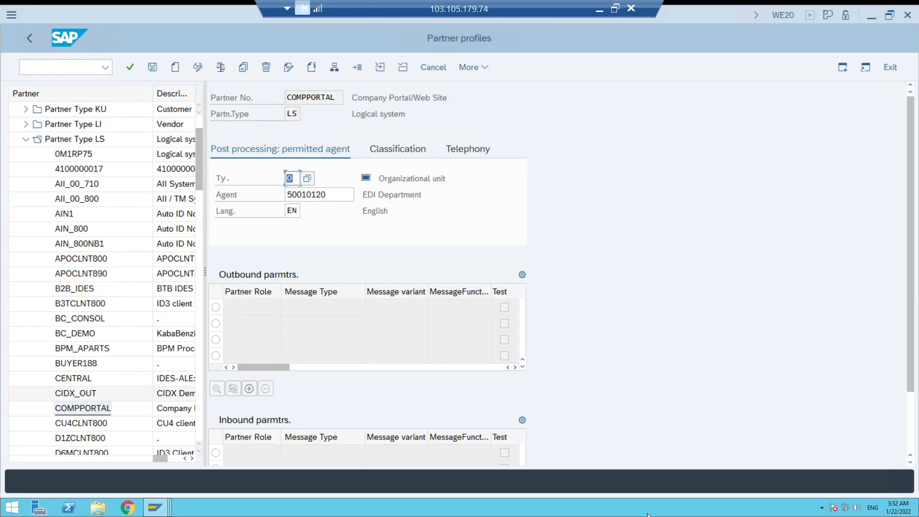
left_click(910, 462)
left_click(910, 464)
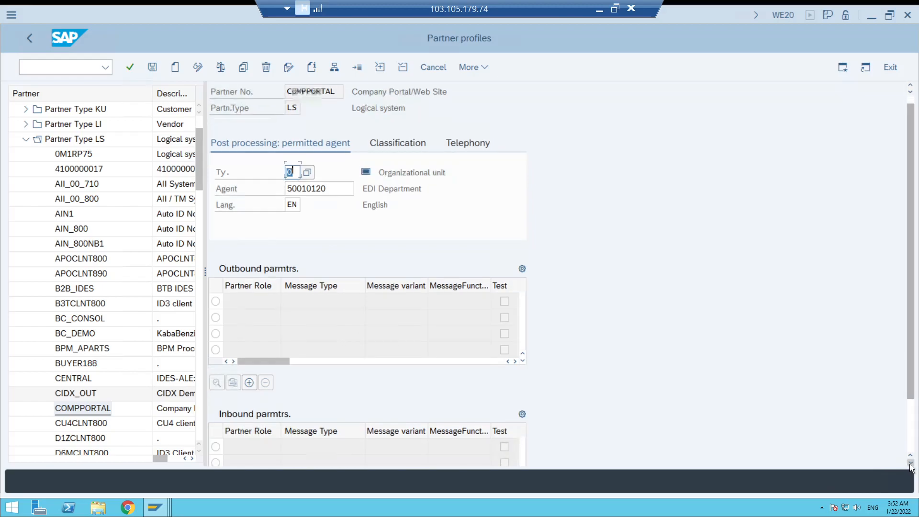
left_click(910, 464)
left_click_drag(908, 377, 913, 417)
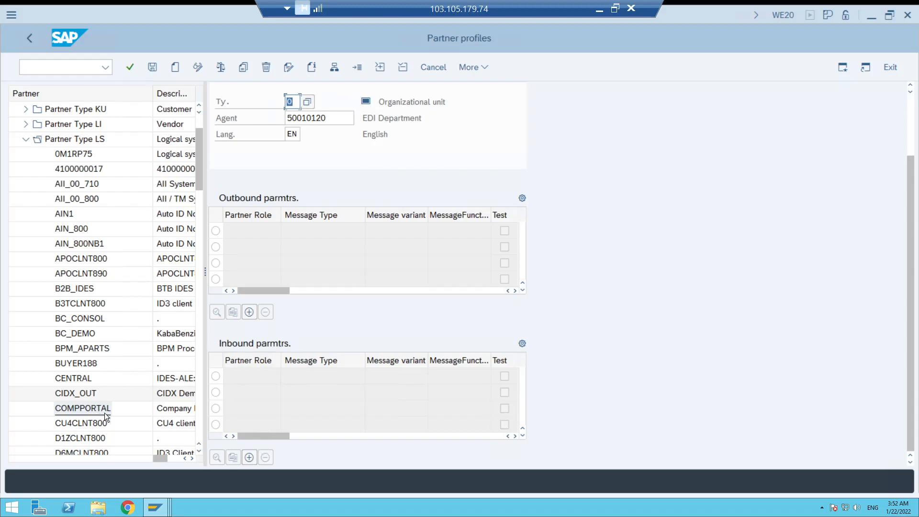
left_click(248, 456)
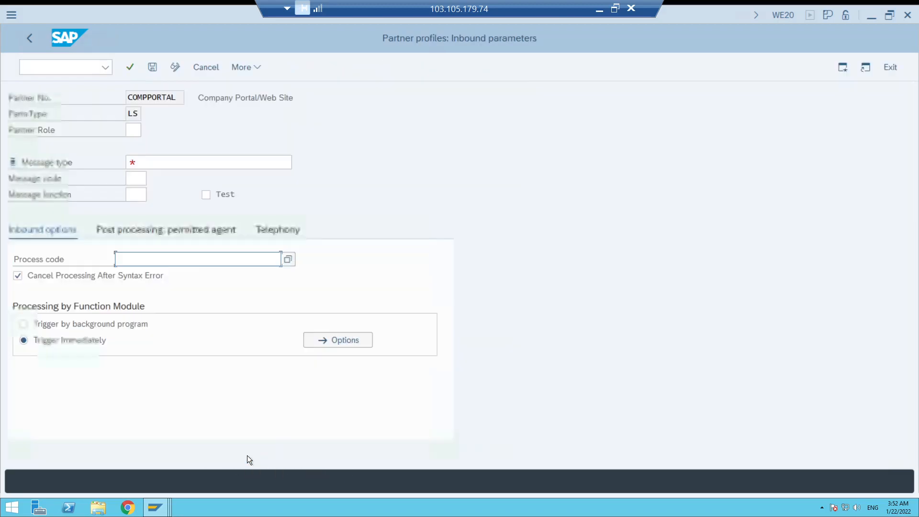
left_click(152, 160)
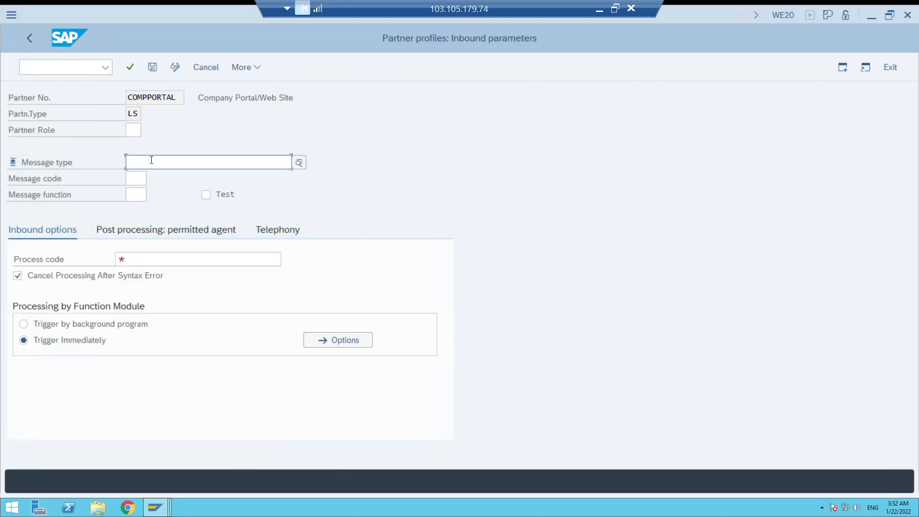
left_click(151, 160)
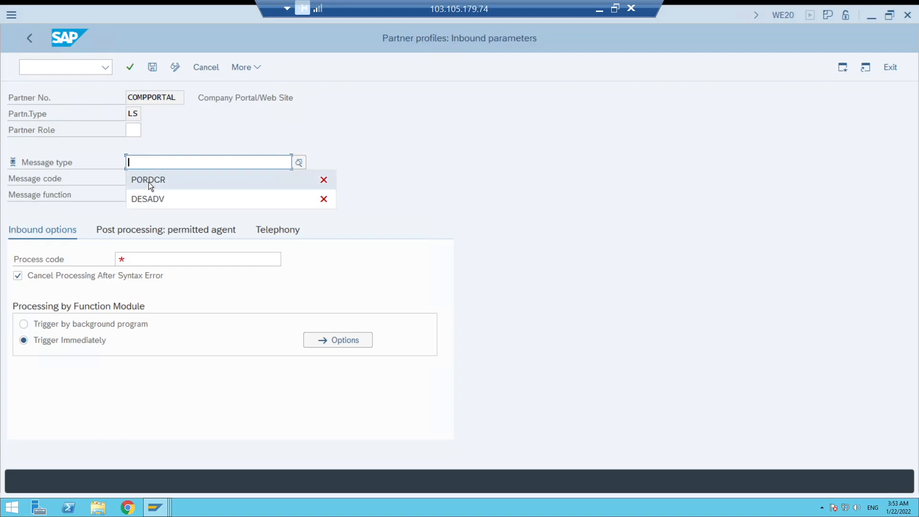
left_click(148, 182)
Assign process code BAPI to the PORDCR inbound parameter and save it.
left_click(141, 258)
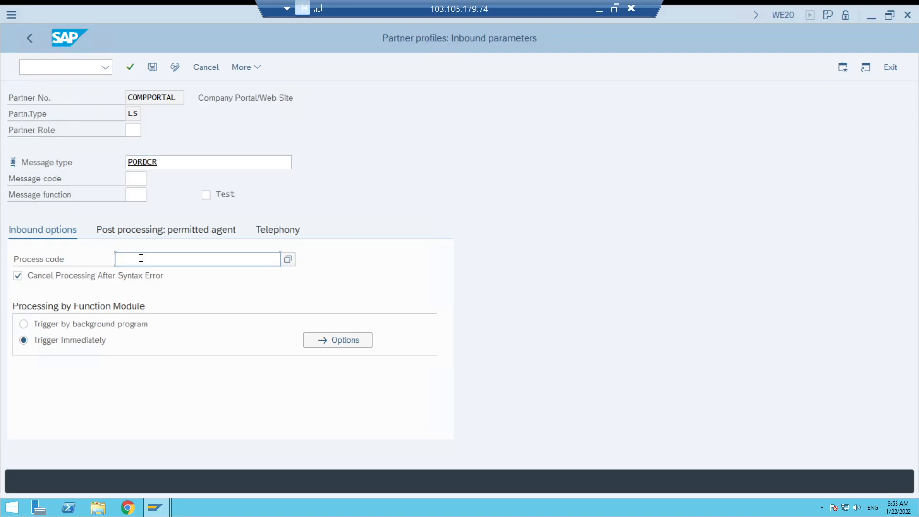
left_click(141, 258)
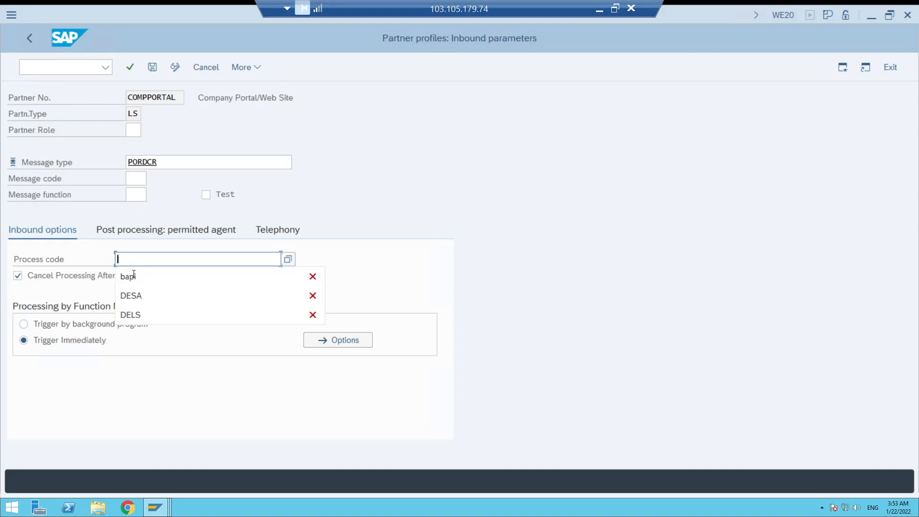
left_click(132, 276)
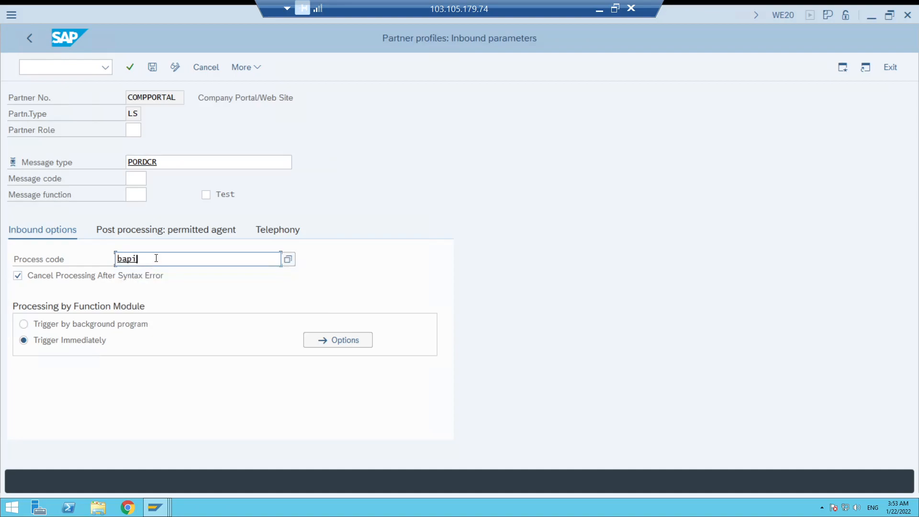
left_click_drag(148, 258, 102, 259)
left_click(152, 258)
key("shift+Home")
left_click(151, 68)
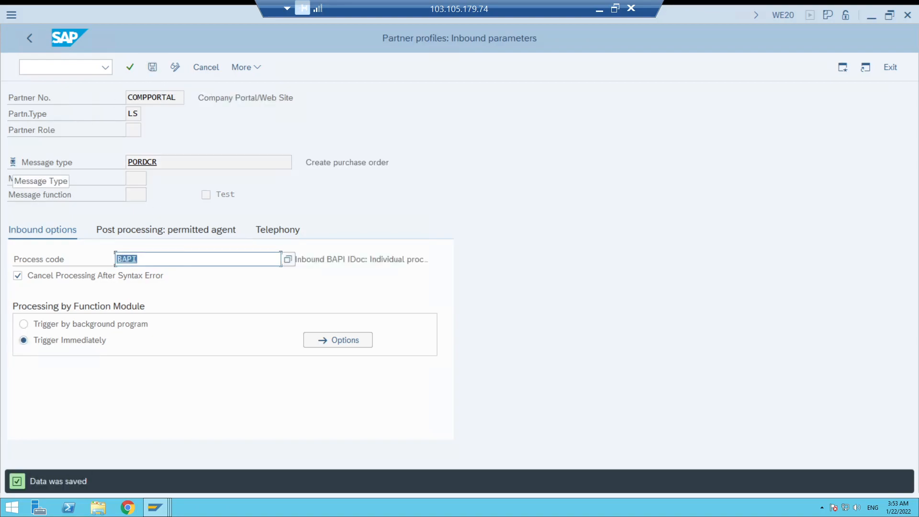
Return to the COMPPORTAL partner profile and check its partner number and inbound message type.
left_click(30, 41)
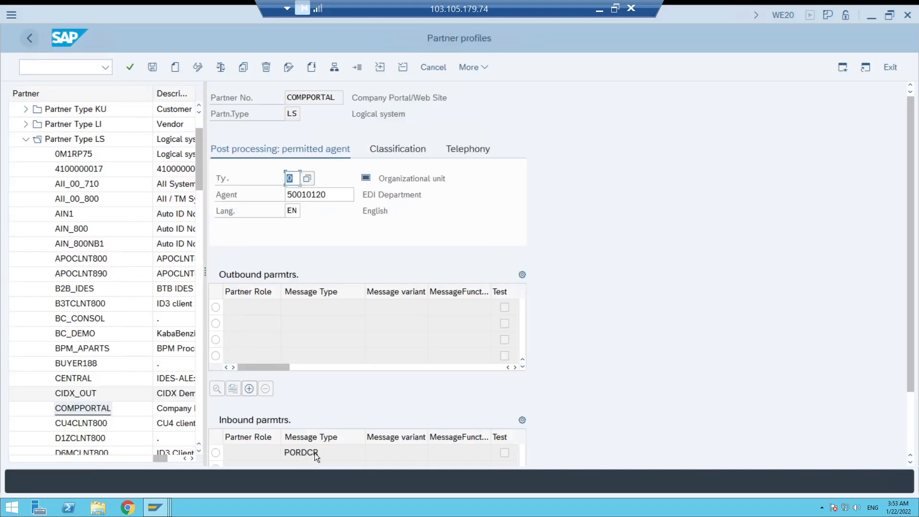
left_click_drag(318, 453, 285, 451)
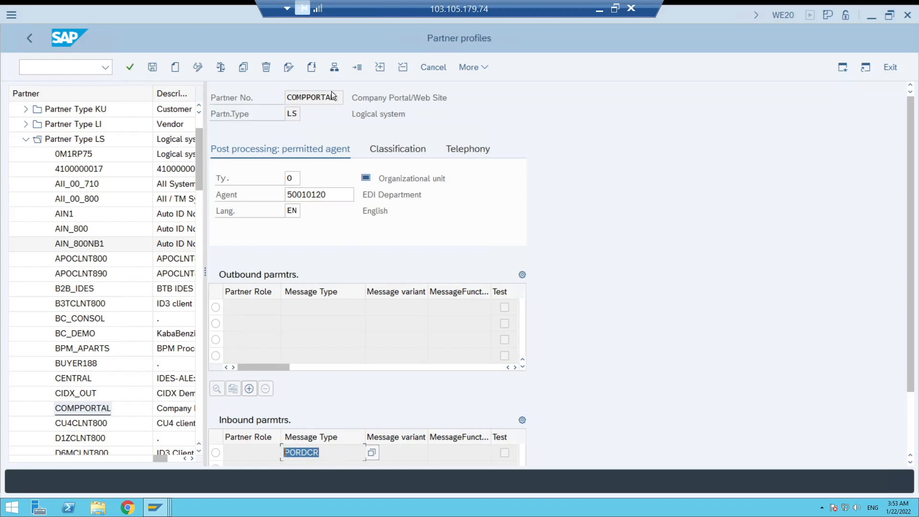
left_click_drag(328, 98, 289, 90)
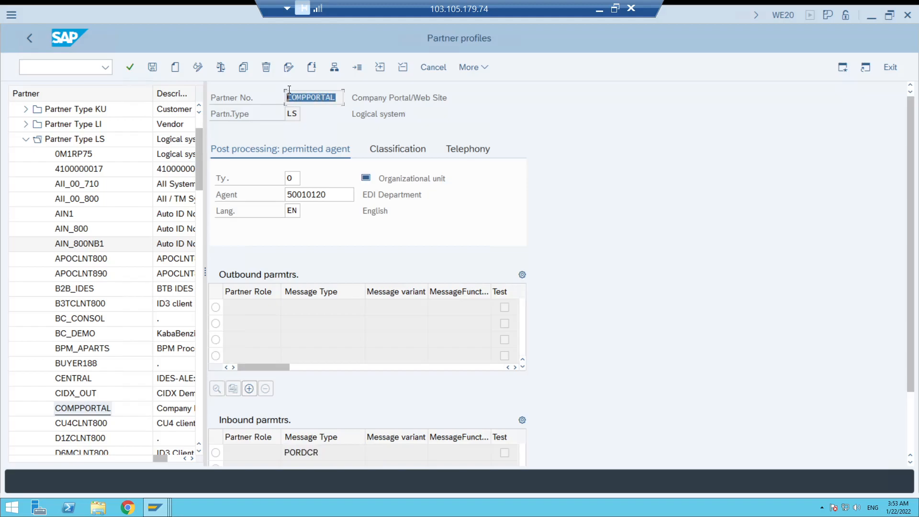
left_click(322, 453)
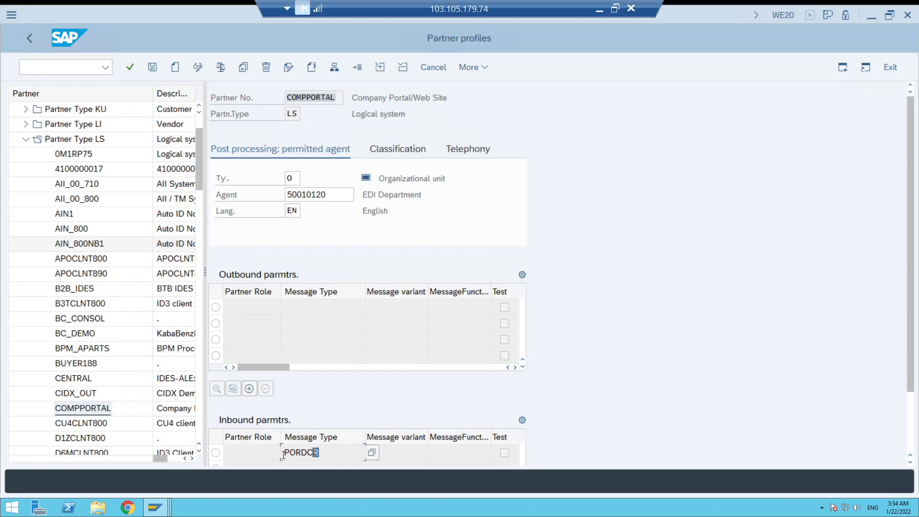
Open the test tool for IDoc processing with transaction WE19.
left_click_drag(319, 452, 280, 455)
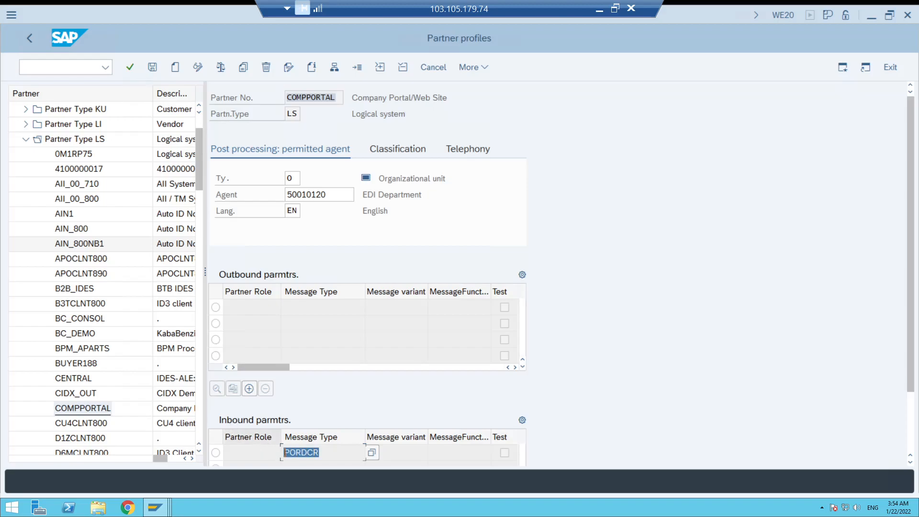
left_click(59, 67)
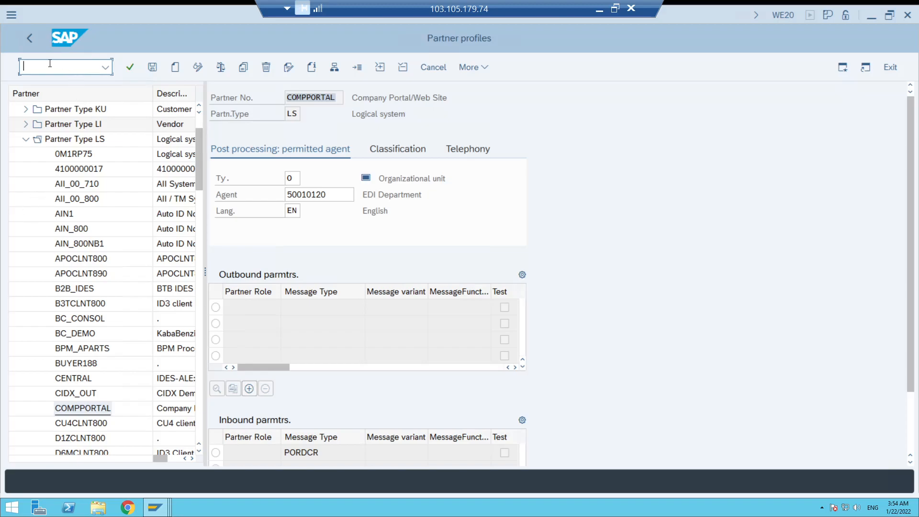
type("/nwe19")
key("Return")
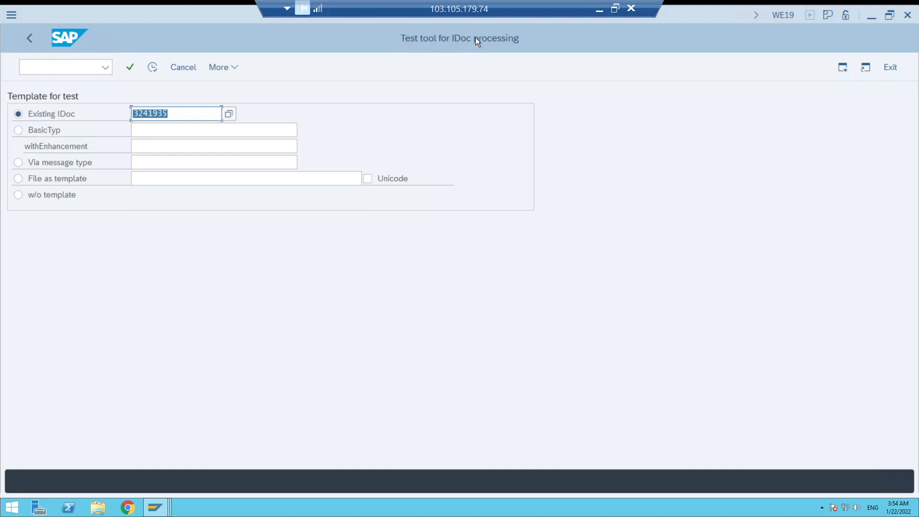
Generate an empty test IDoc using basic type PORDCR05 as the template.
left_click(19, 129)
left_click(143, 129)
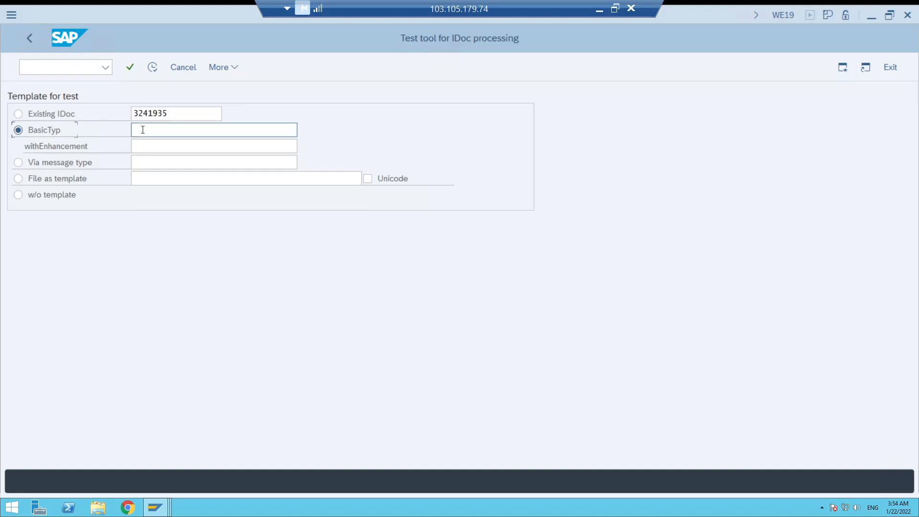
left_click(142, 129)
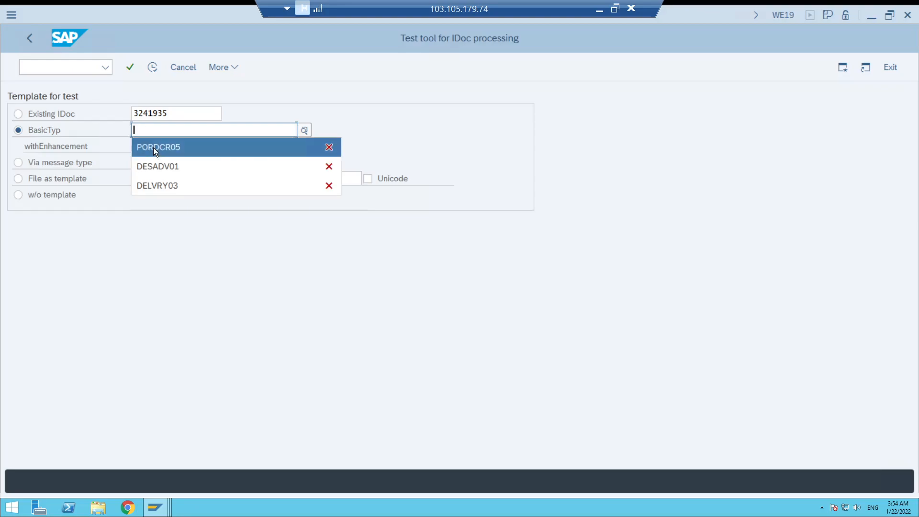
left_click(153, 147)
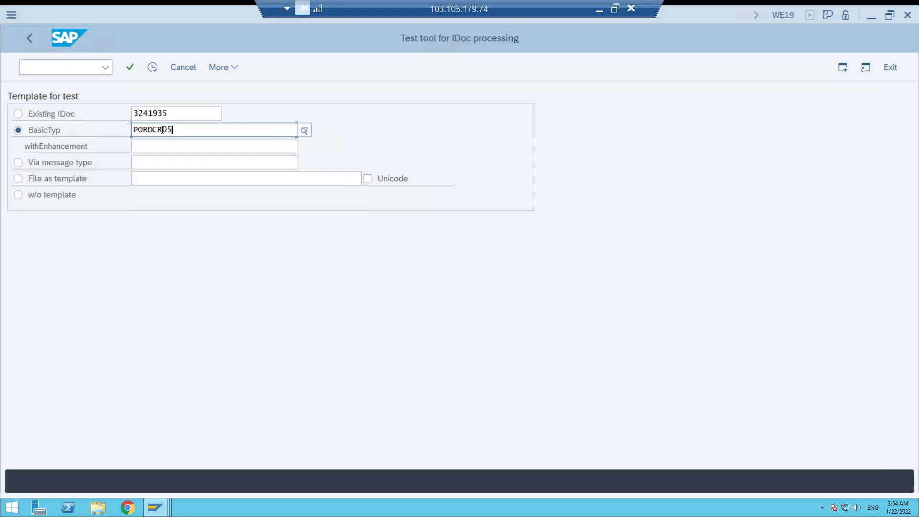
key("shift+Left")
key("shift+Left")
key("BackSpace")
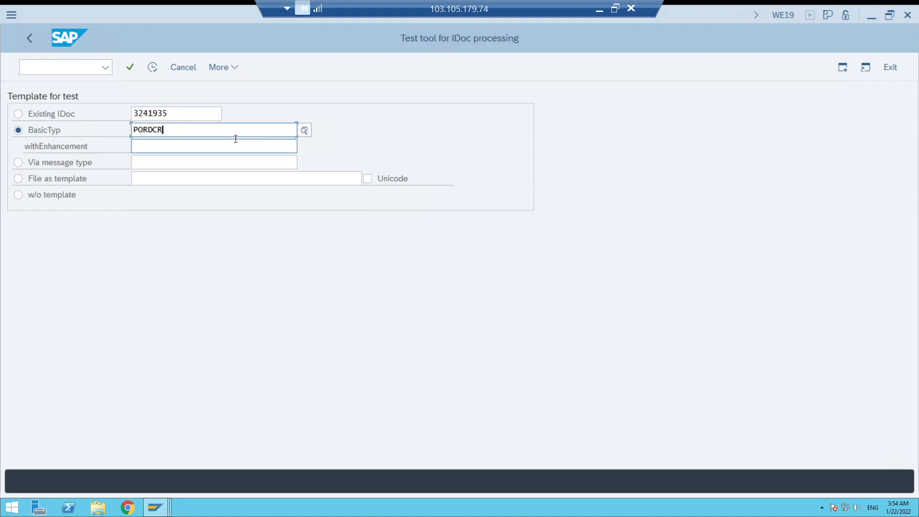
type("0")
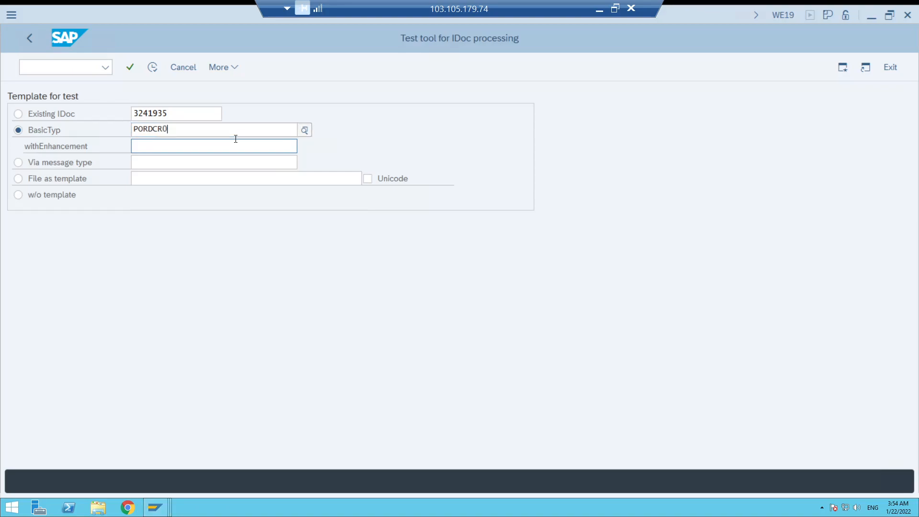
type("5")
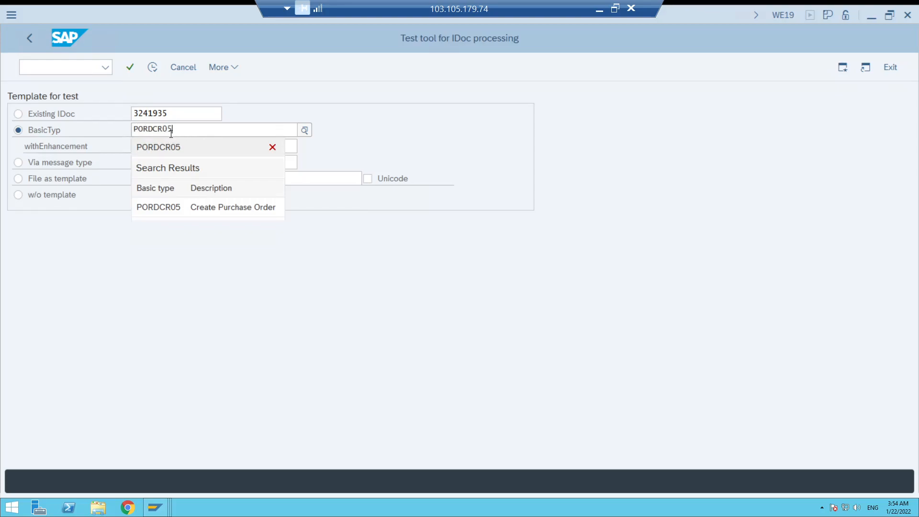
key("Down")
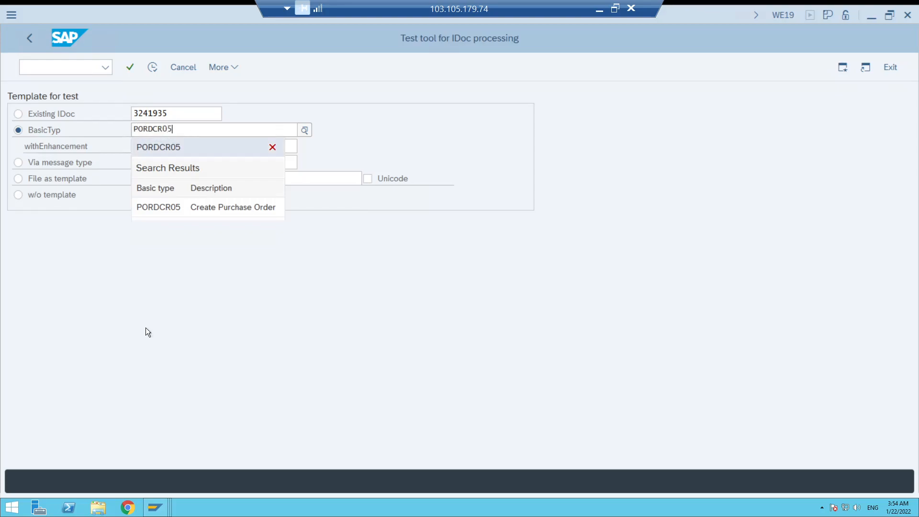
key("Return")
left_click(151, 67)
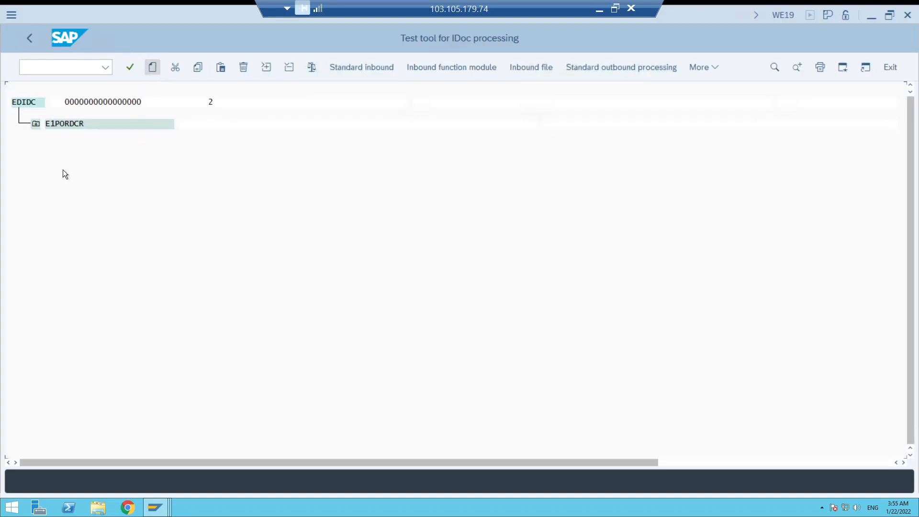
Expand the E1PORDCR segment and examine the empty control record's sender port, receiver port and message type fields.
left_click(35, 124)
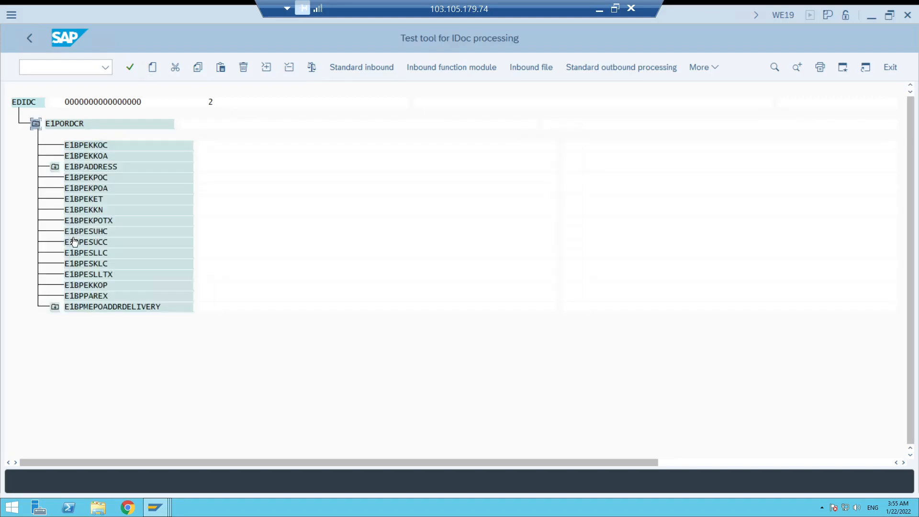
double_click(24, 102)
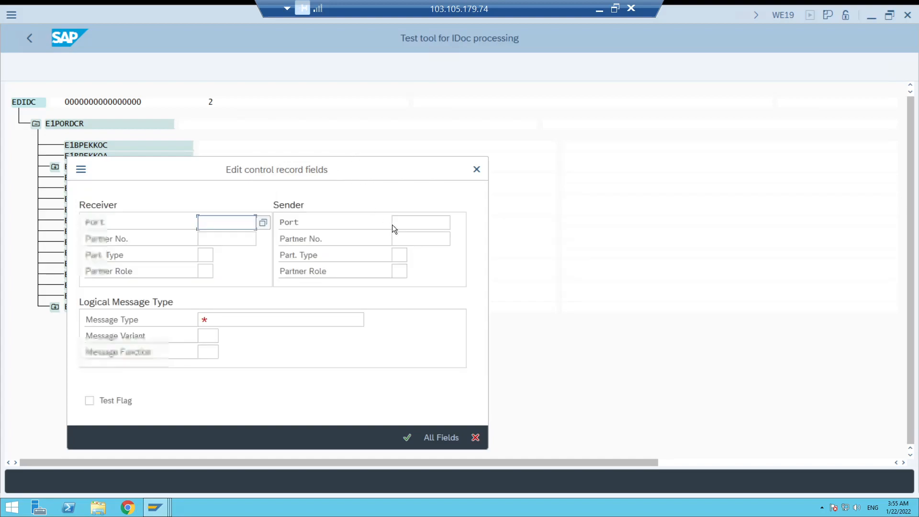
left_click(401, 222)
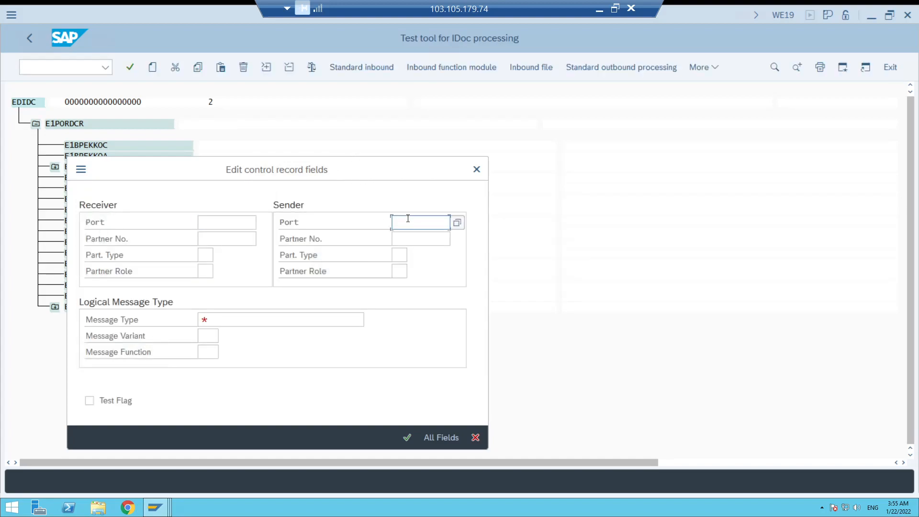
left_click(211, 222)
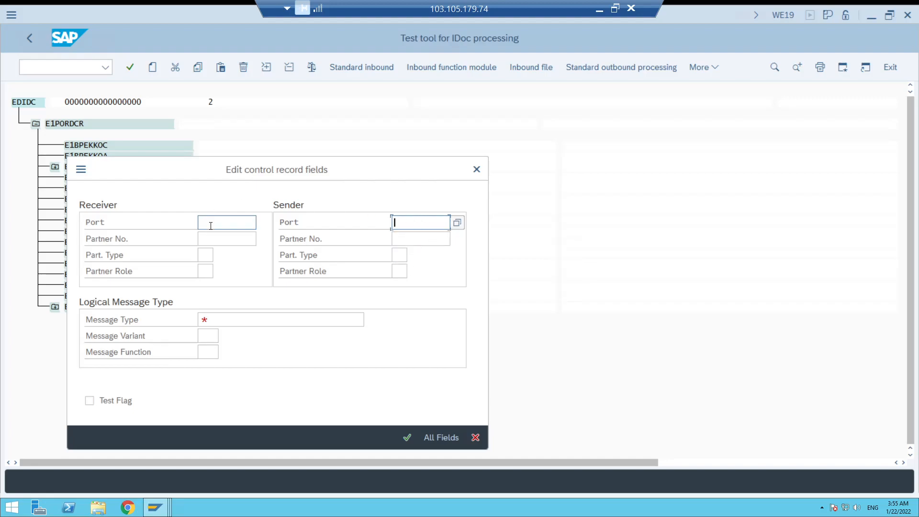
left_click(218, 320)
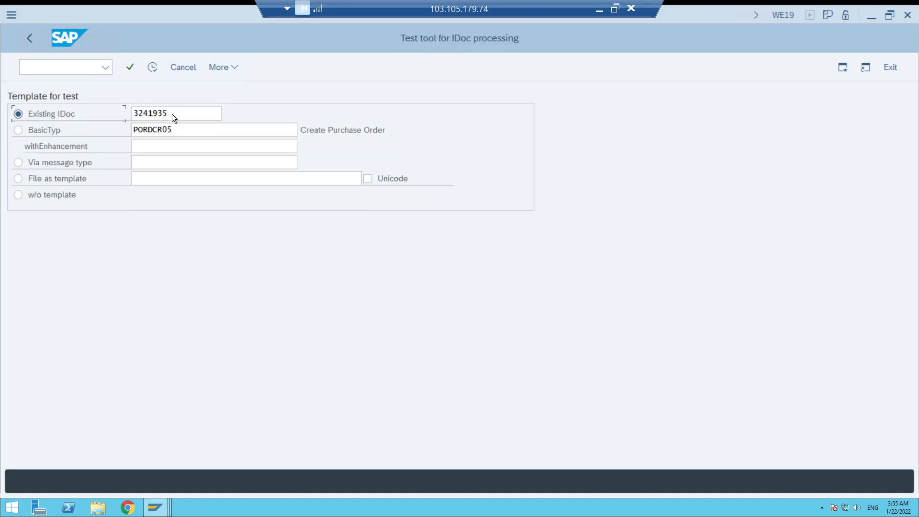
Load existing IDoc 3241935 as the test template and open its EDIDC control record.
left_click(152, 68)
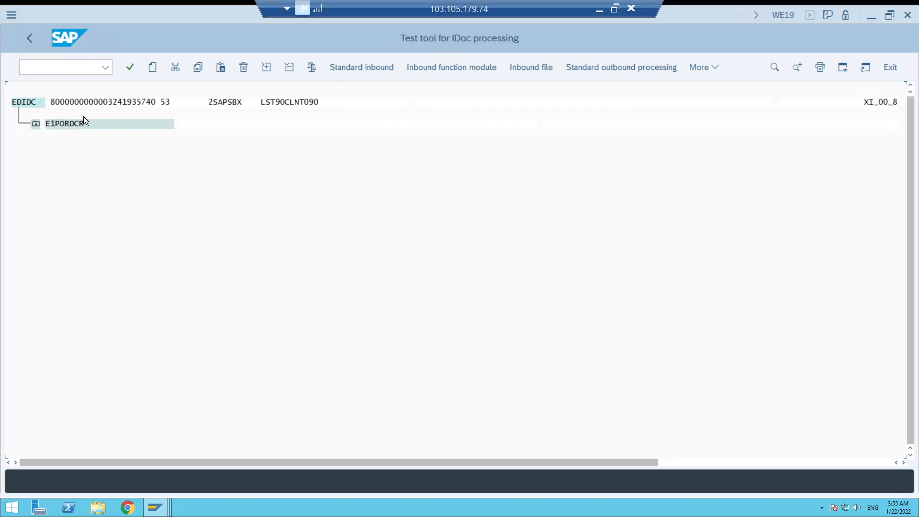
double_click(26, 102)
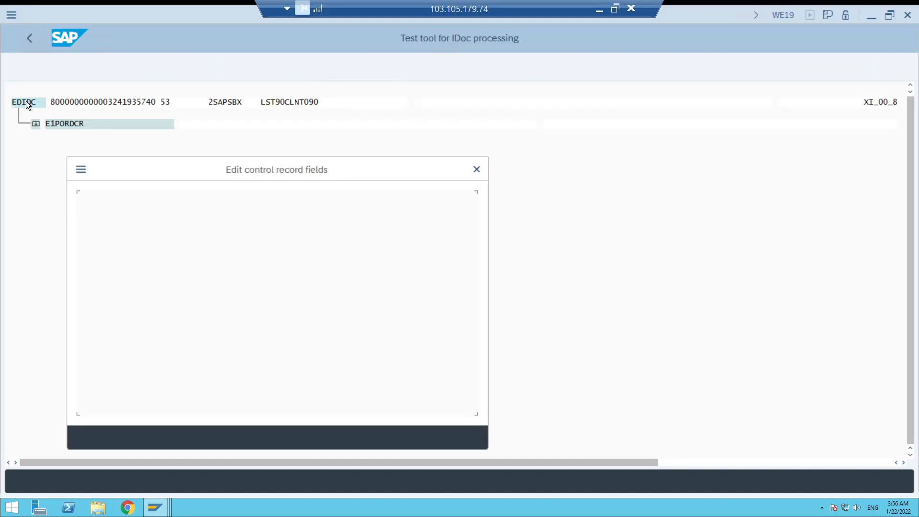
left_click_drag(260, 161, 371, 139)
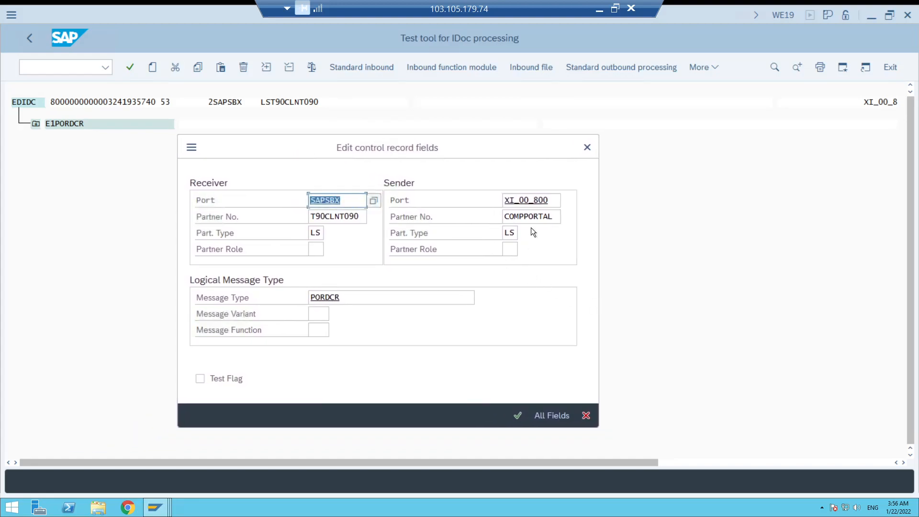
Check the control record's sender partner number and type, receiver port and message type, and accept the record.
left_click_drag(558, 218, 505, 215)
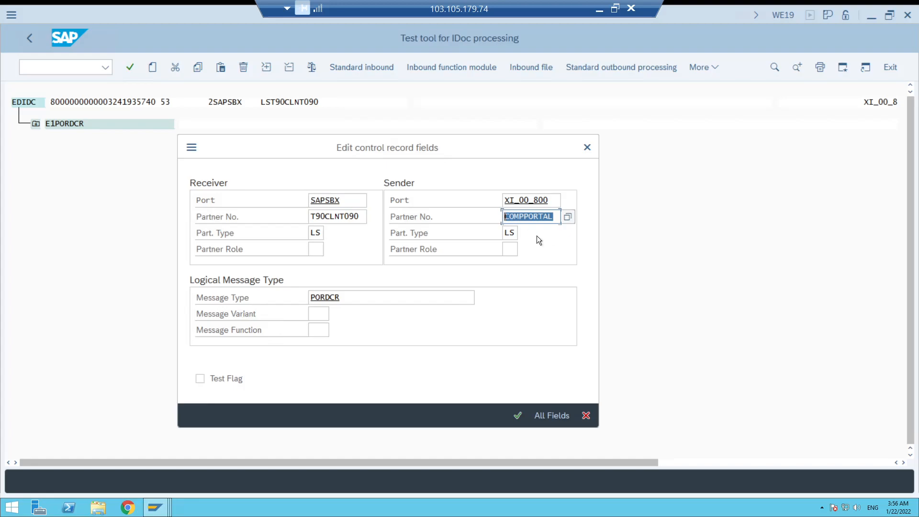
double_click(511, 231)
left_click_drag(557, 218, 502, 213)
left_click_drag(343, 200, 309, 200)
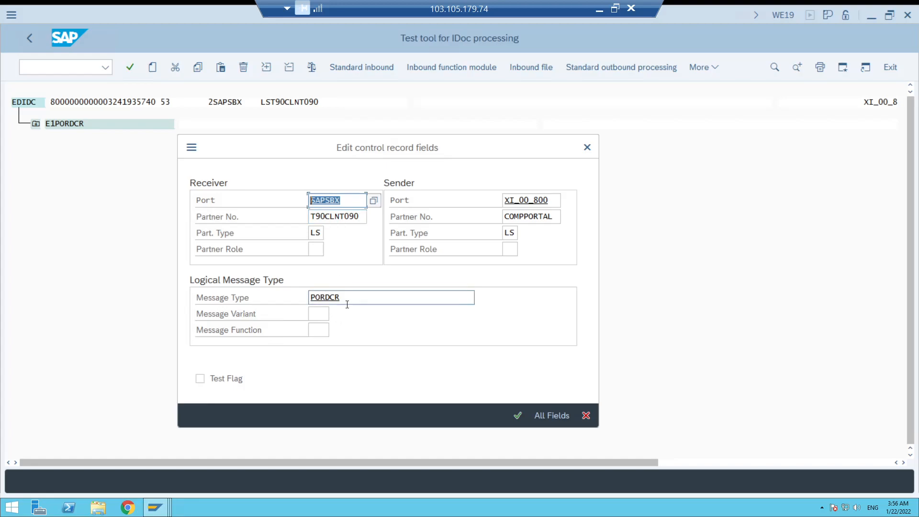
left_click_drag(354, 295, 304, 293)
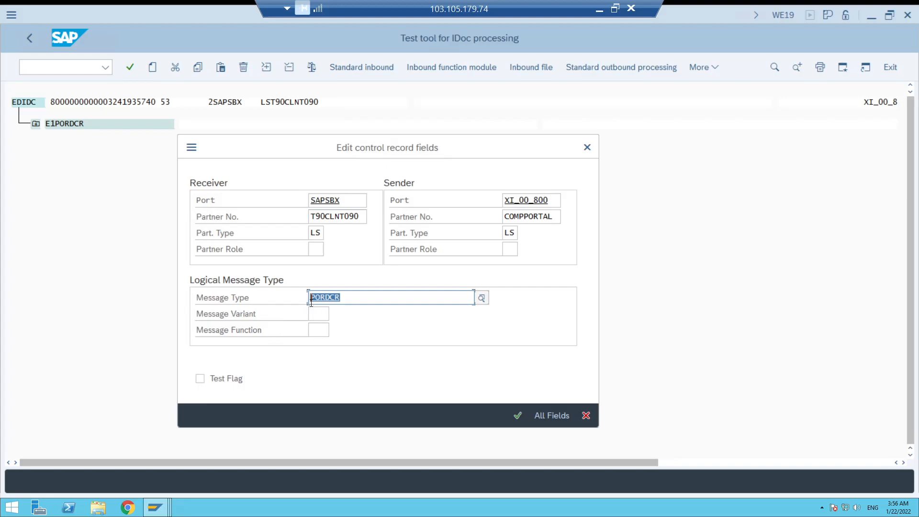
left_click(347, 296)
left_click(517, 415)
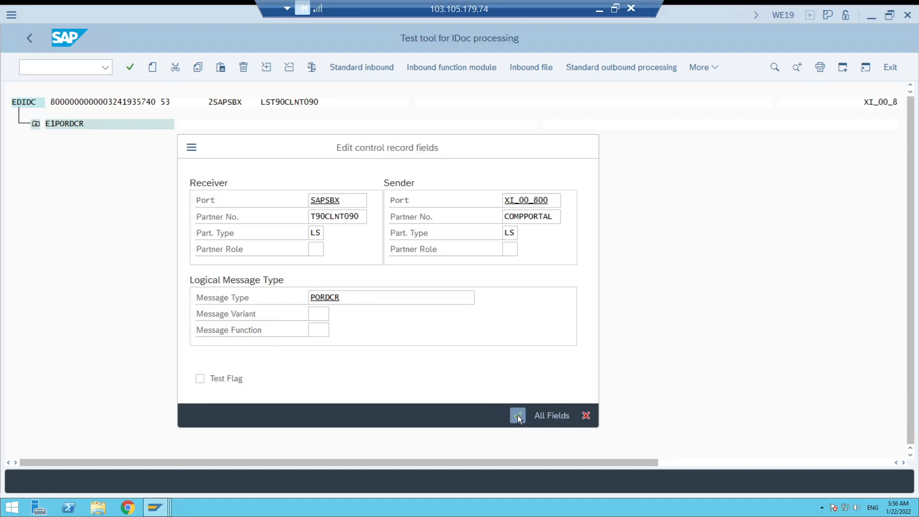
Expand E1PORDCR and review the document type, company code, purchasing group and vendor in header segment E1BPEKKOC.
left_click(36, 125)
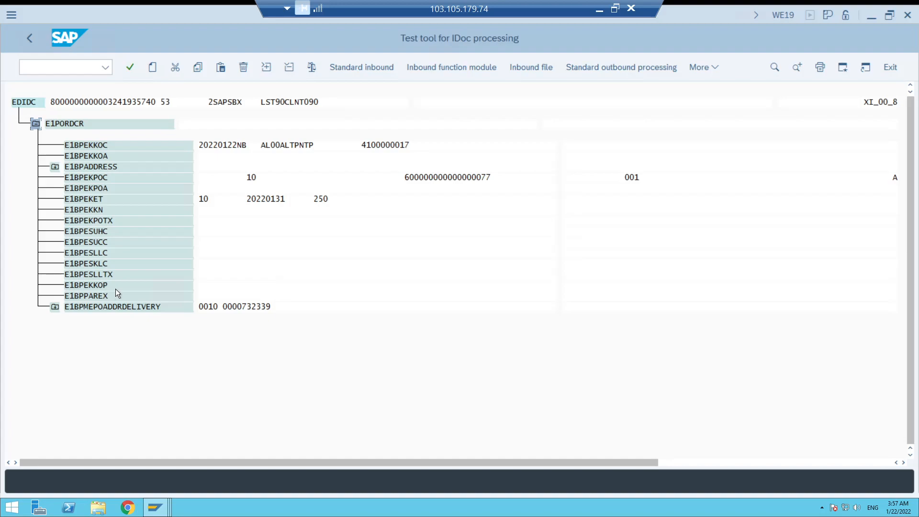
left_click(90, 144)
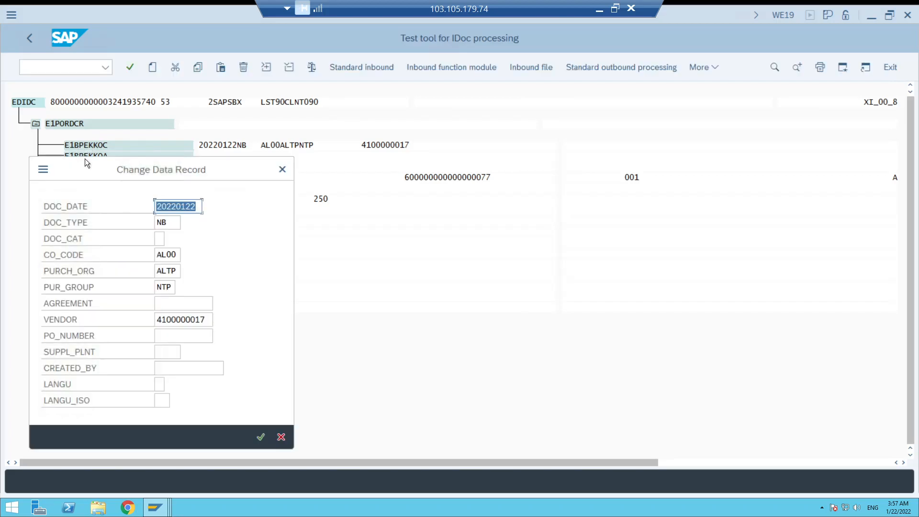
left_click_drag(99, 165, 358, 121)
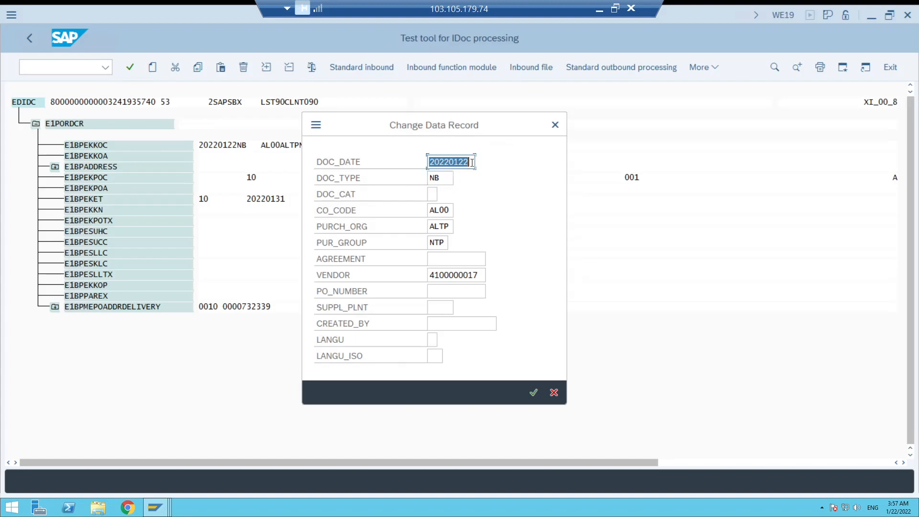
left_click_drag(444, 180, 422, 178)
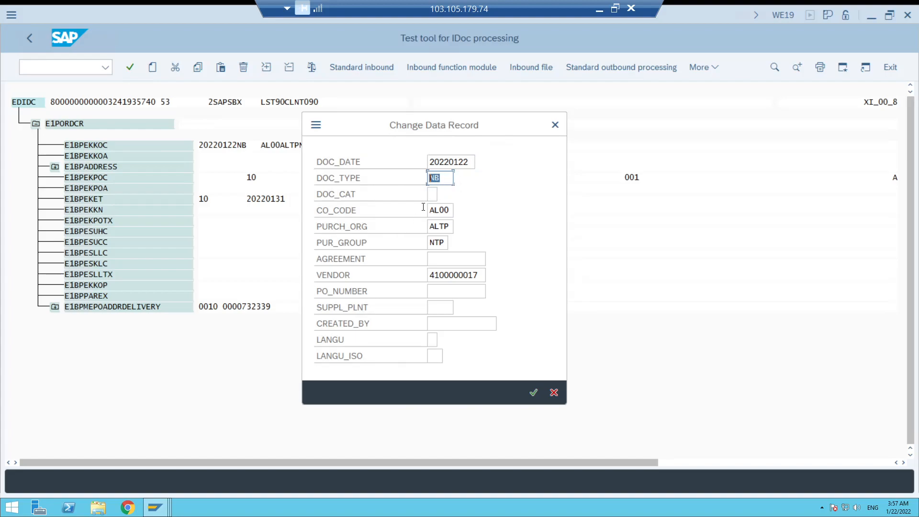
left_click_drag(423, 207, 453, 211)
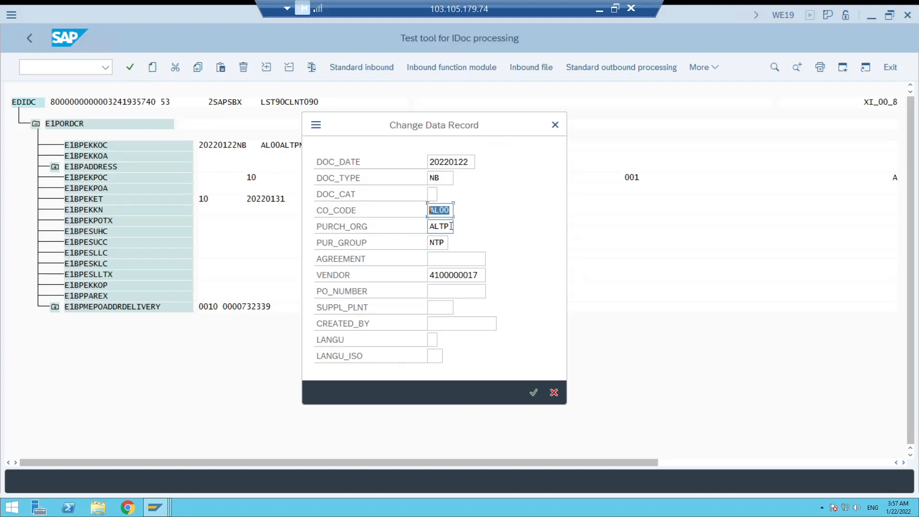
double_click(445, 243)
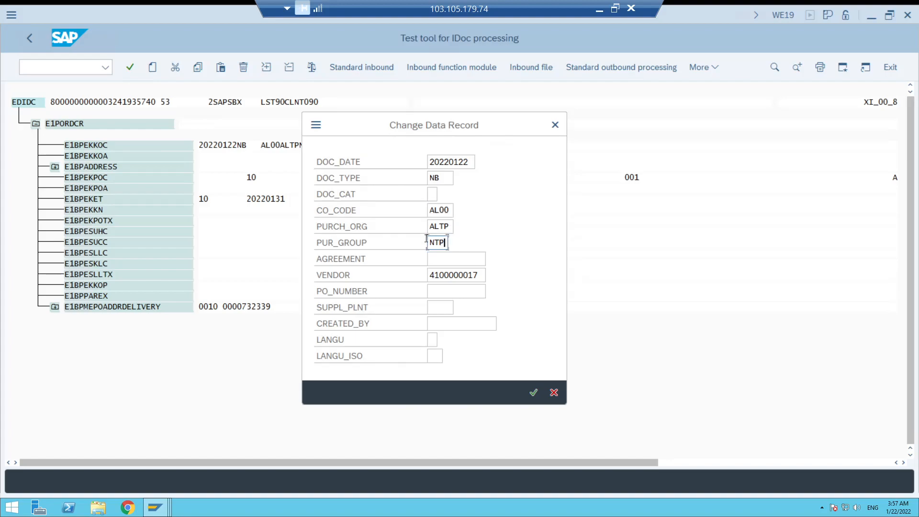
left_click_drag(482, 275, 427, 275)
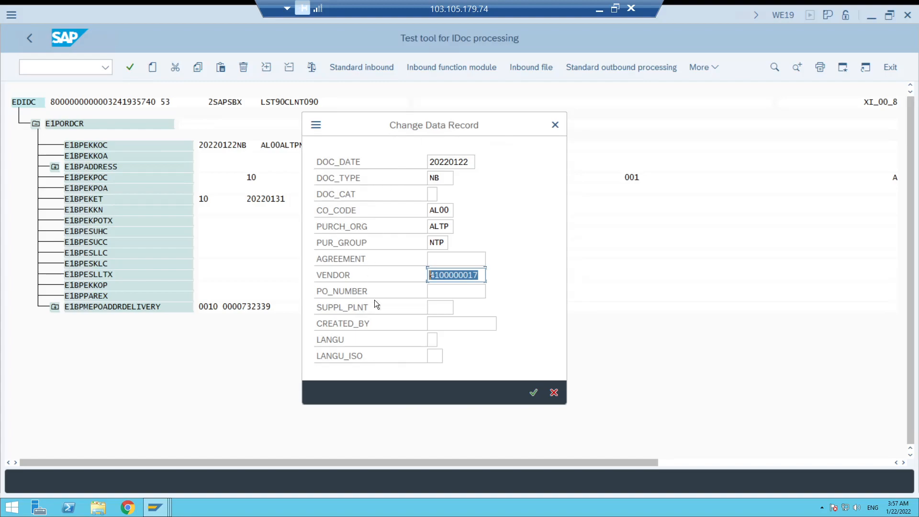
left_click(533, 393)
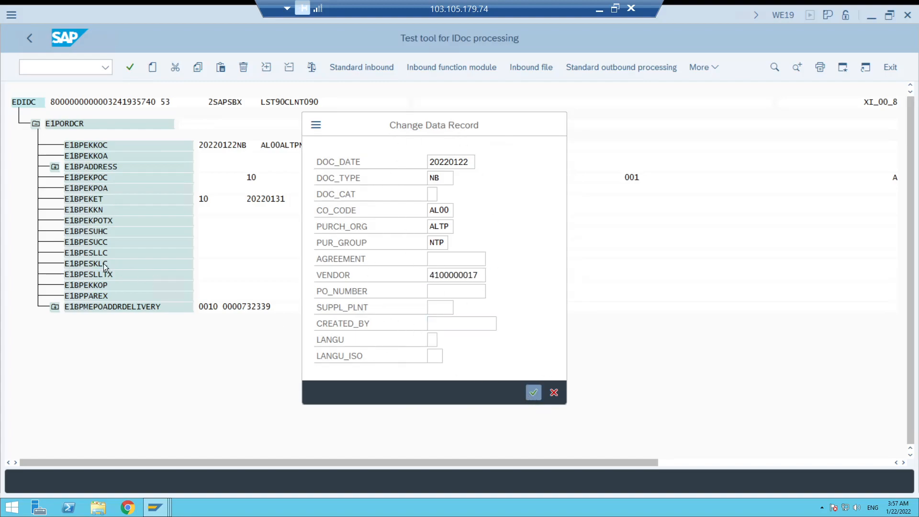
Review the item number, purchasing material, storage location and plant in item segment E1BPEKPOC, and accept the record.
double_click(91, 177)
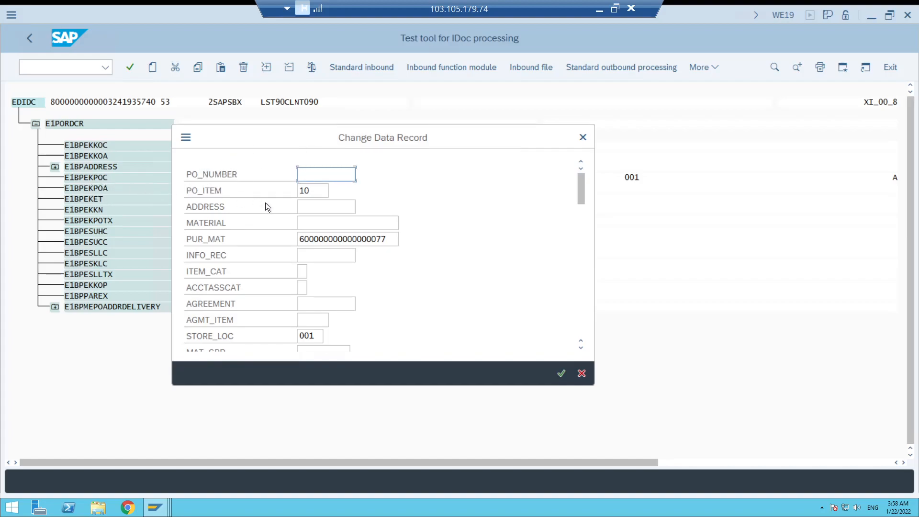
left_click_drag(313, 192, 298, 192)
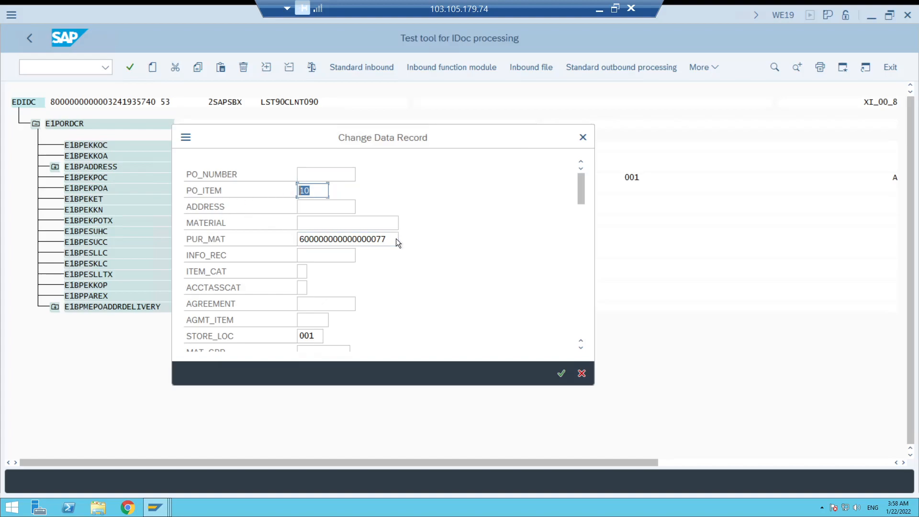
left_click_drag(393, 238, 288, 243)
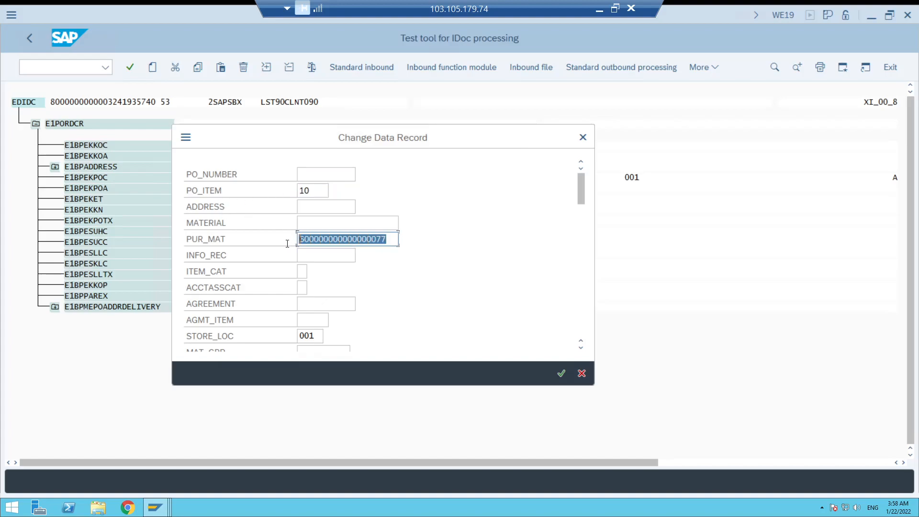
left_click(580, 349)
left_click_drag(582, 196, 582, 219)
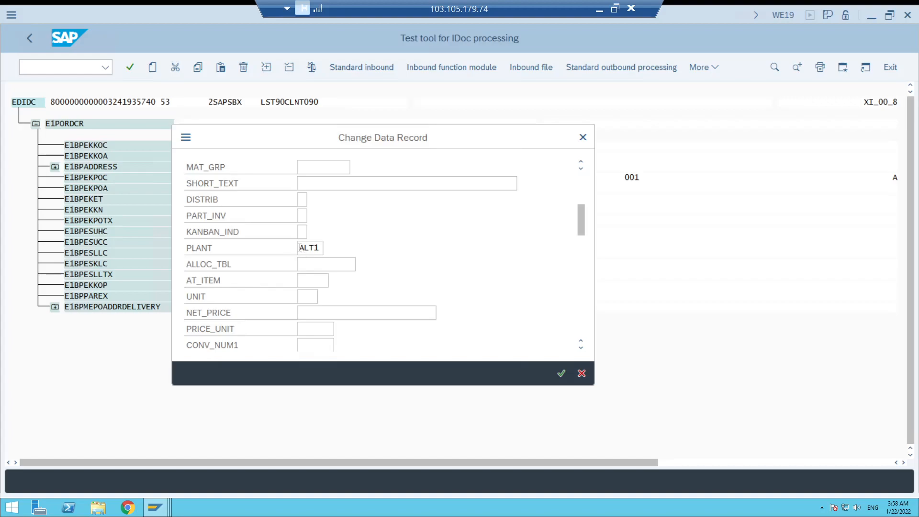
left_click_drag(300, 247, 320, 248)
scroll(585, 306, "down", 5)
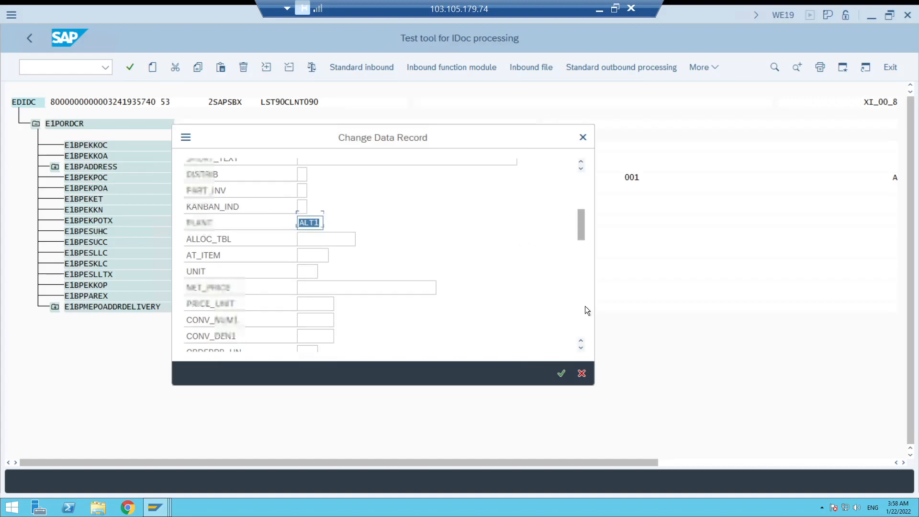
left_click_drag(583, 330, 584, 165)
left_click(318, 190)
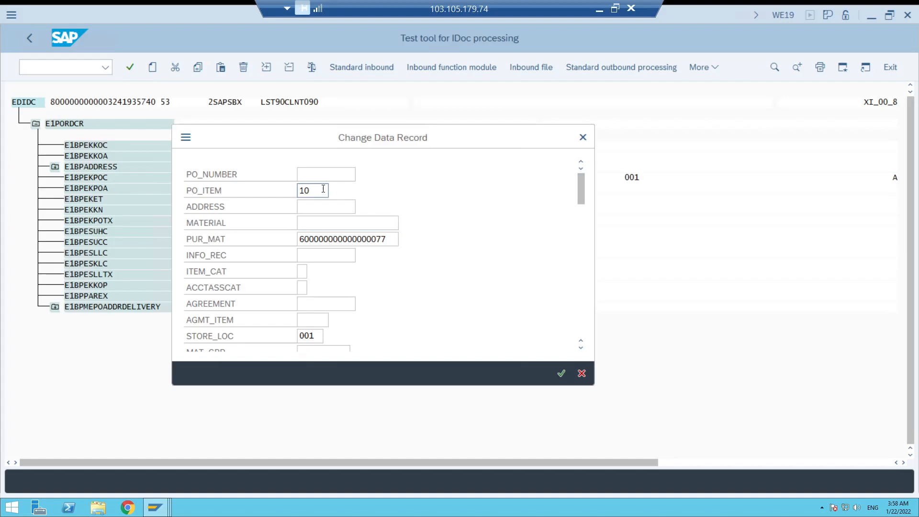
key("shift+Home")
scroll(458, 319, "down", 3)
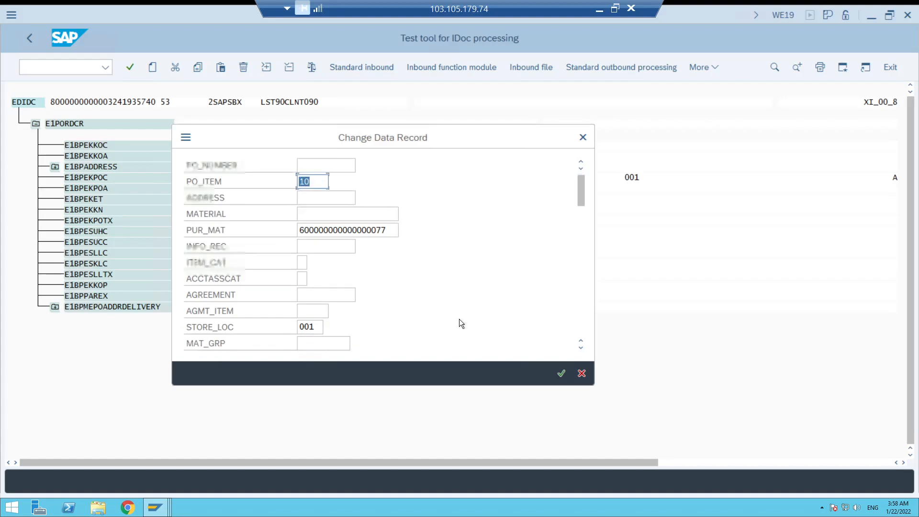
scroll(460, 319, "down", 5)
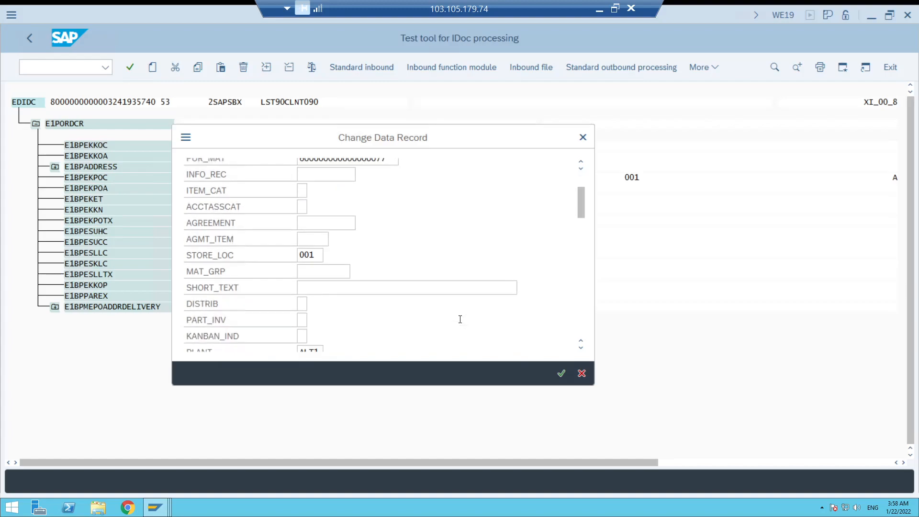
left_click(560, 374)
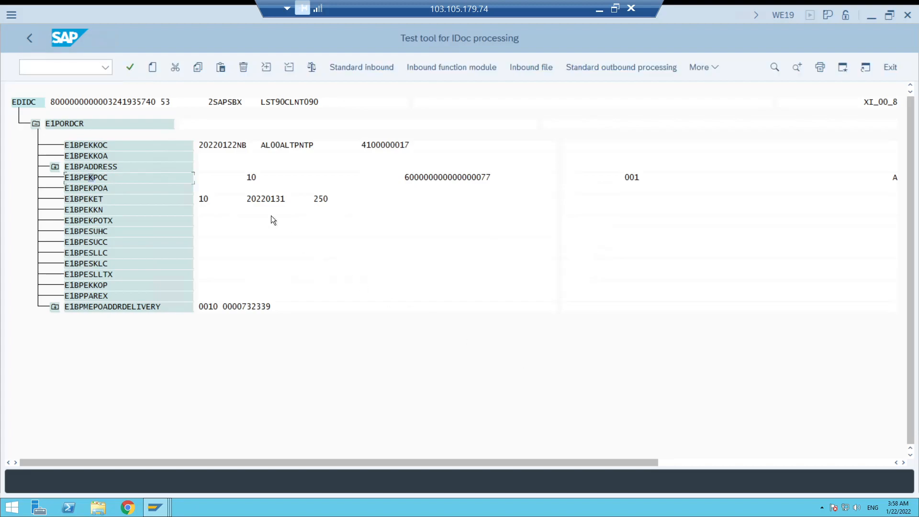
Review the item number, delivery date and quantity in schedule segment E1BPEKET, and accept the record.
double_click(88, 198)
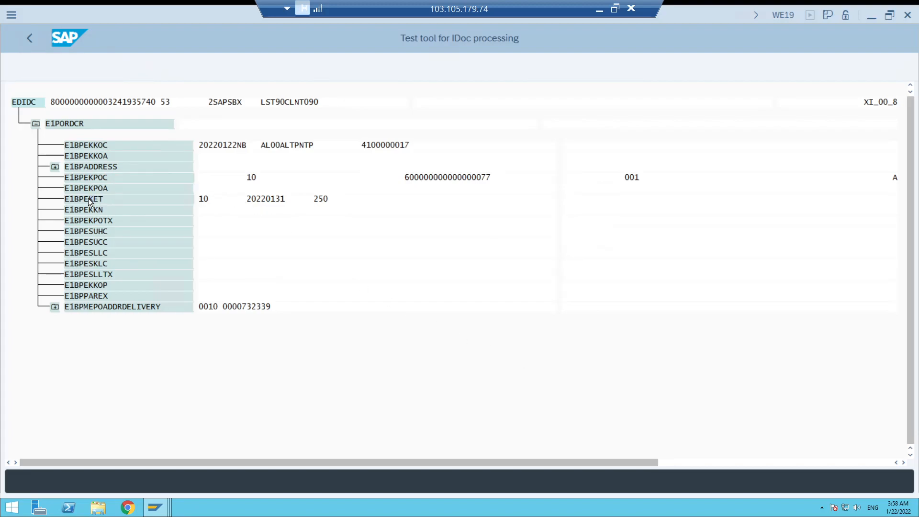
left_click_drag(134, 159, 359, 150)
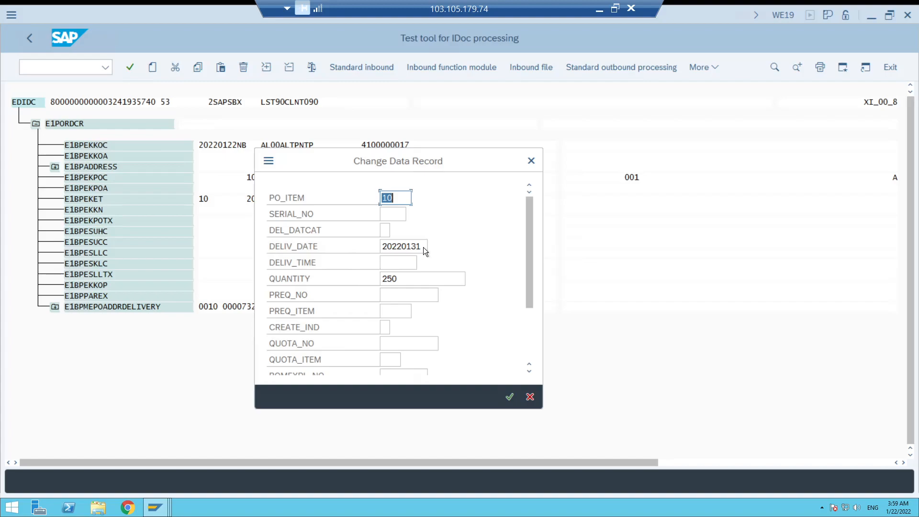
left_click_drag(424, 247, 413, 246)
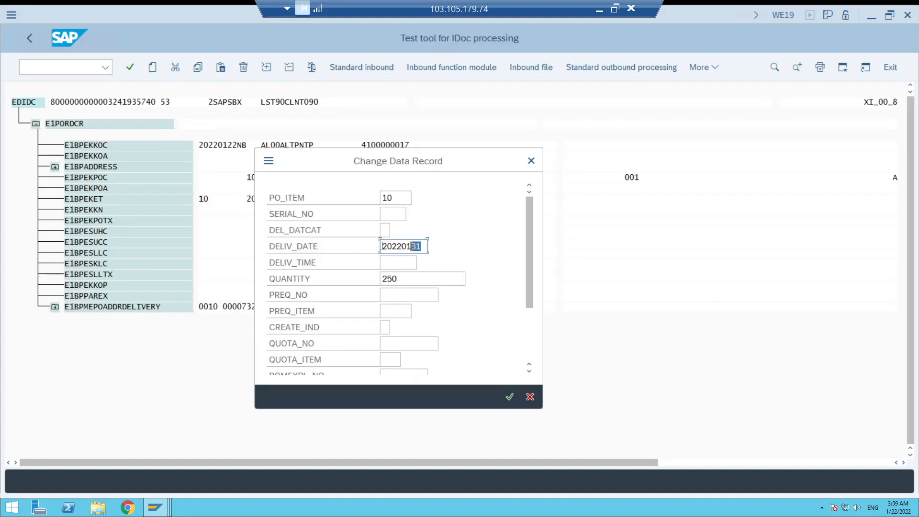
double_click(399, 246)
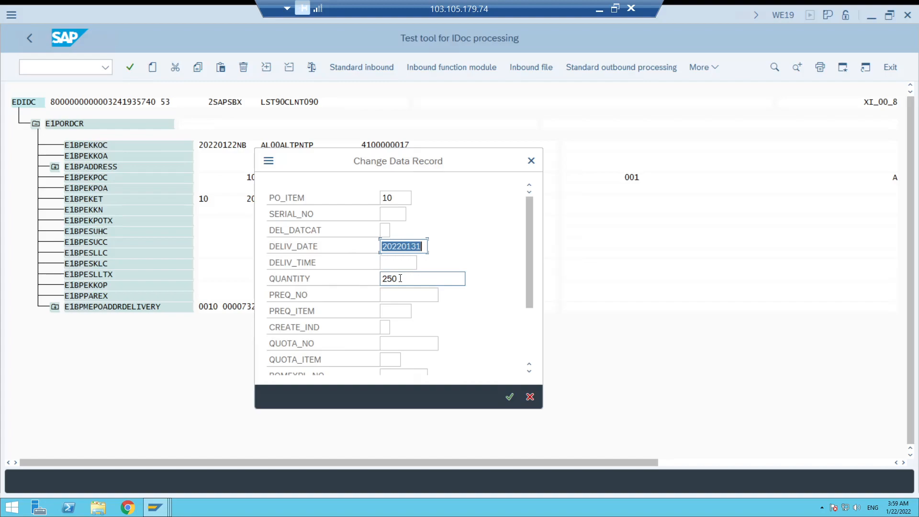
left_click_drag(400, 278, 378, 279)
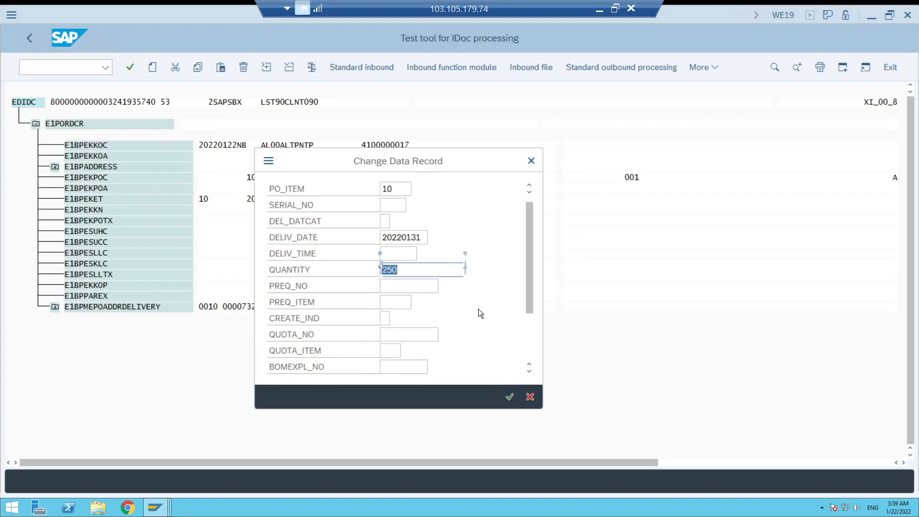
scroll(478, 309, "down", 2)
scroll(479, 309, "down", 3)
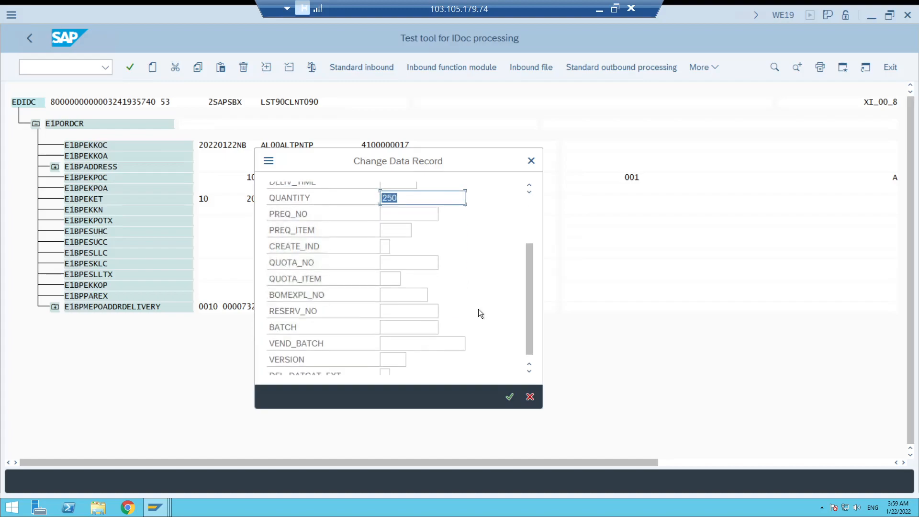
left_click_drag(527, 288, 529, 197)
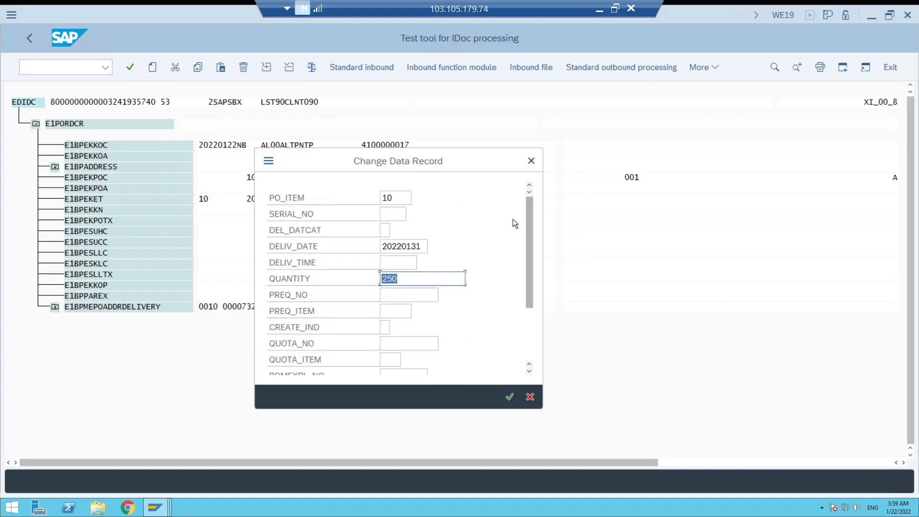
left_click(509, 397)
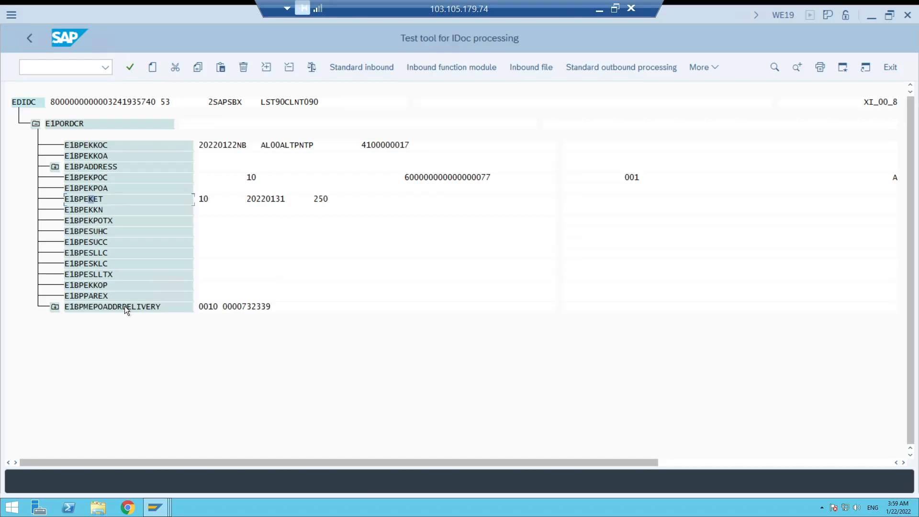
Check the item and address number in delivery address segment E1BPMEPOADDRDELIVERY, and close the record.
double_click(125, 306)
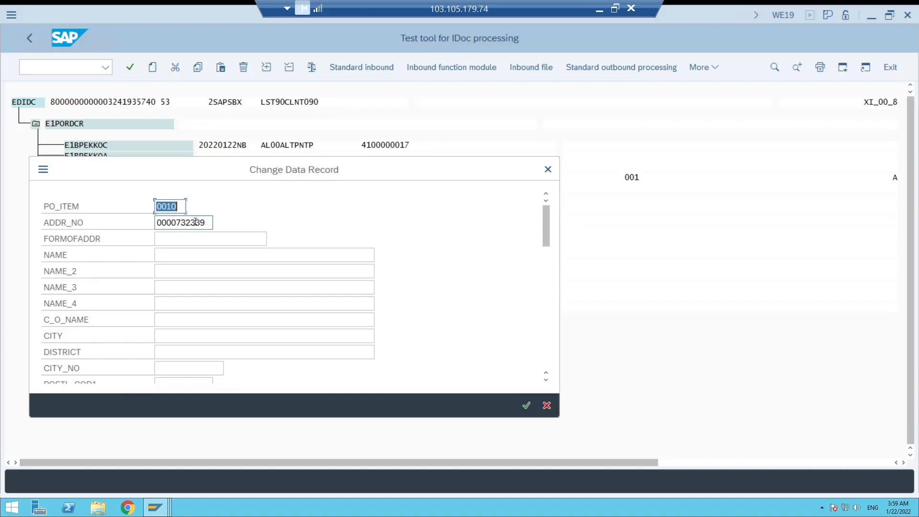
left_click_drag(209, 223, 150, 223)
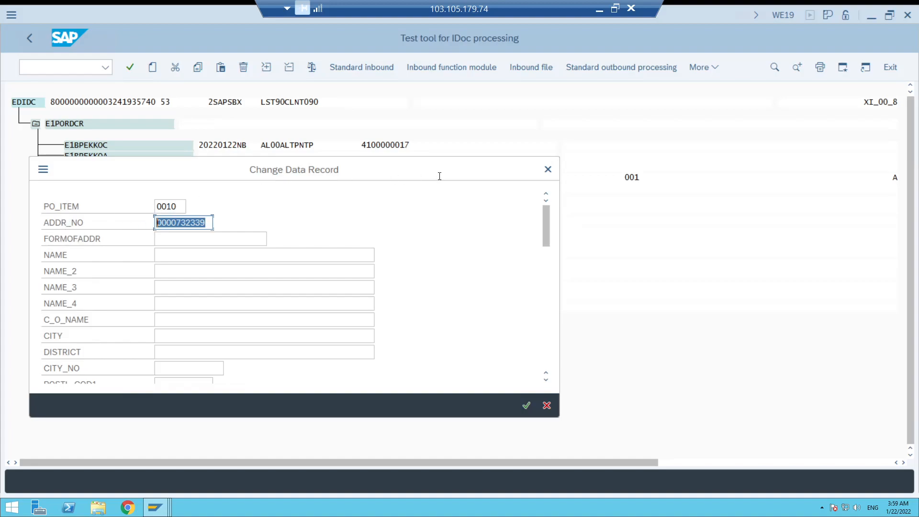
left_click(548, 169)
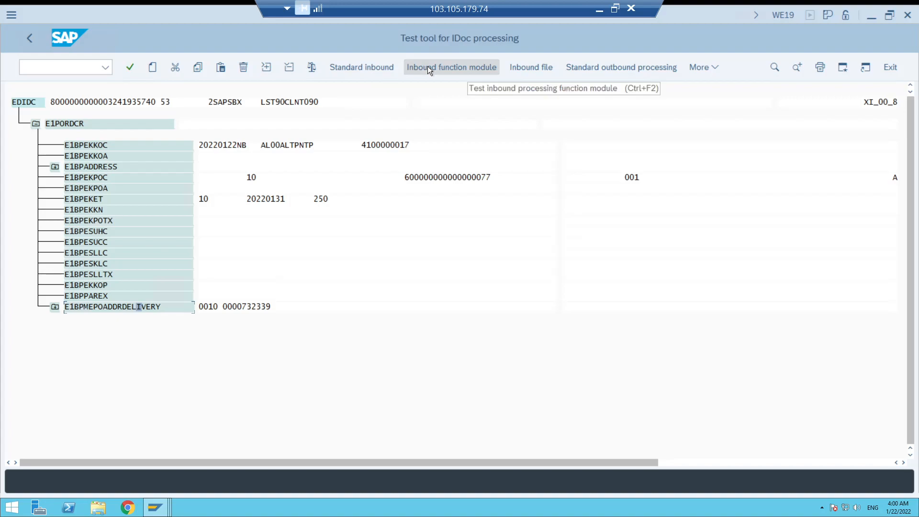
Start the standard inbound test and check its sender partner, message type, process code and function name.
left_click(357, 67)
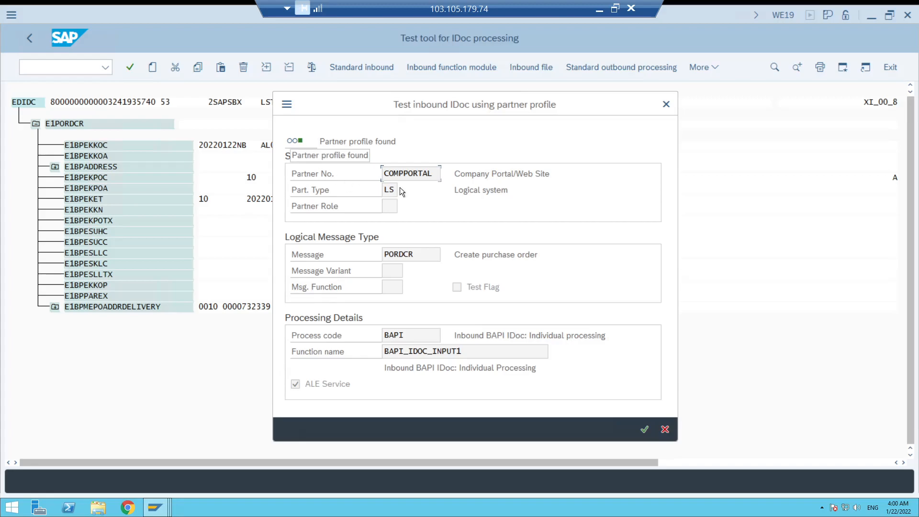
left_click_drag(435, 173, 381, 170)
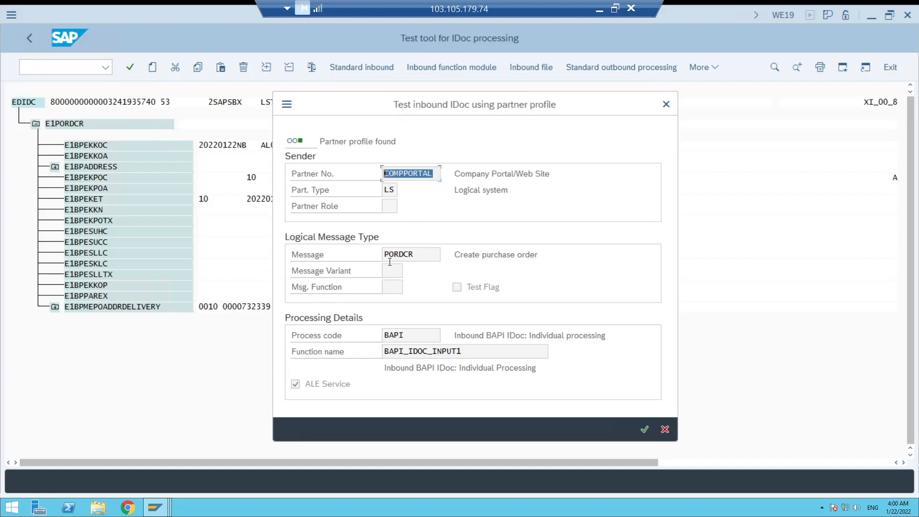
left_click_drag(414, 254, 377, 253)
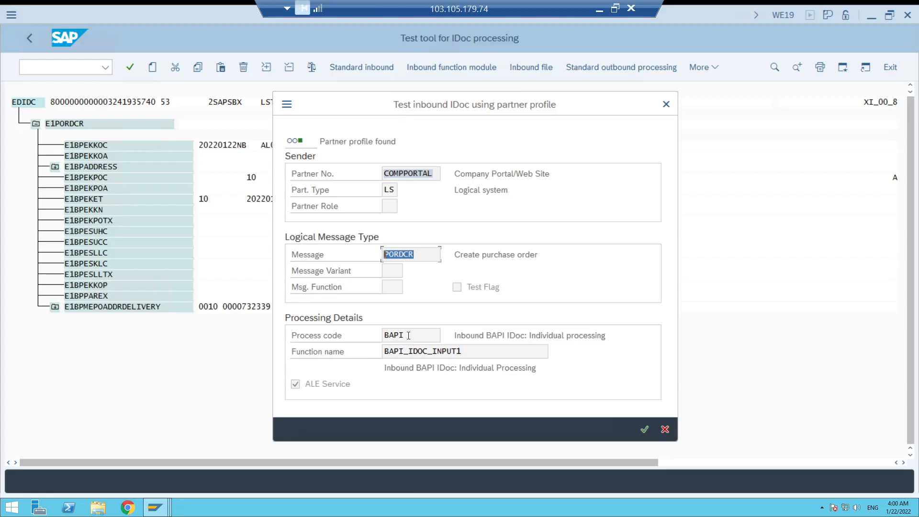
left_click_drag(405, 335, 381, 335)
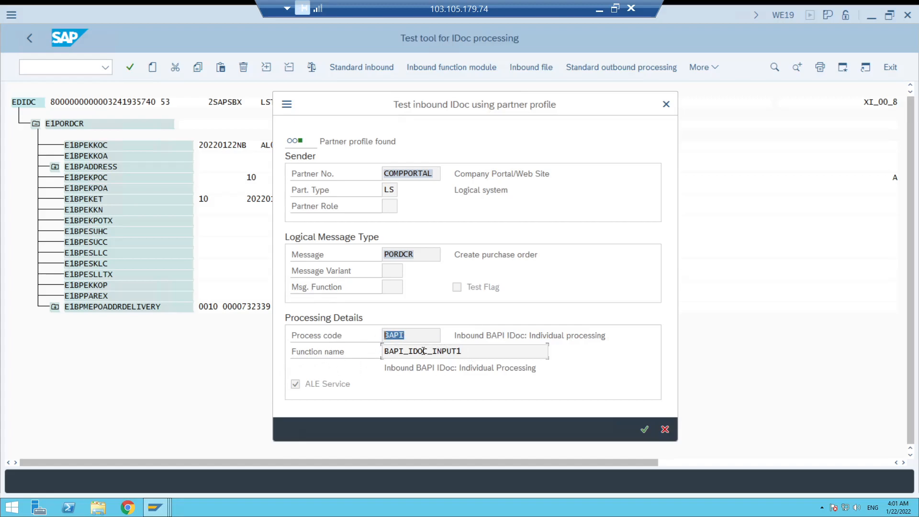
left_click_drag(462, 351, 381, 347)
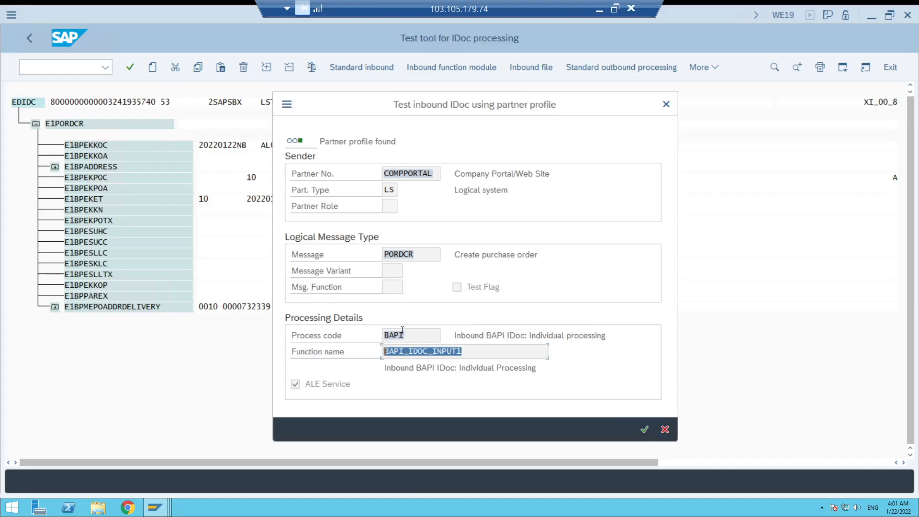
left_click(472, 350)
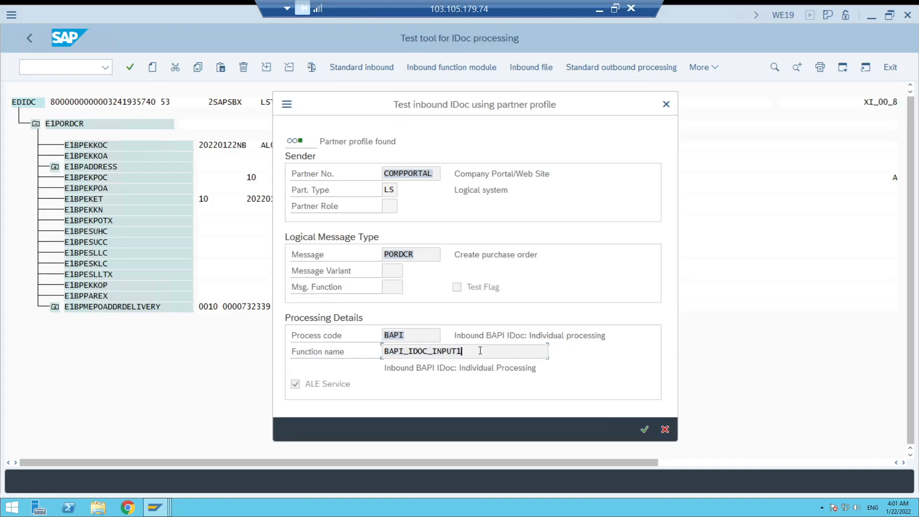
left_click_drag(456, 348, 377, 350)
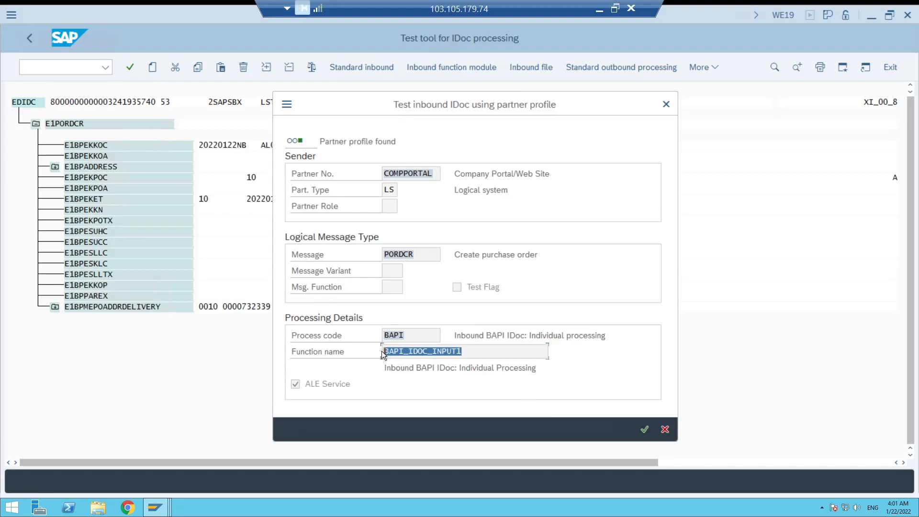
Process the test IDoc with the found partner profile and acknowledge the transfer message.
left_click(644, 430)
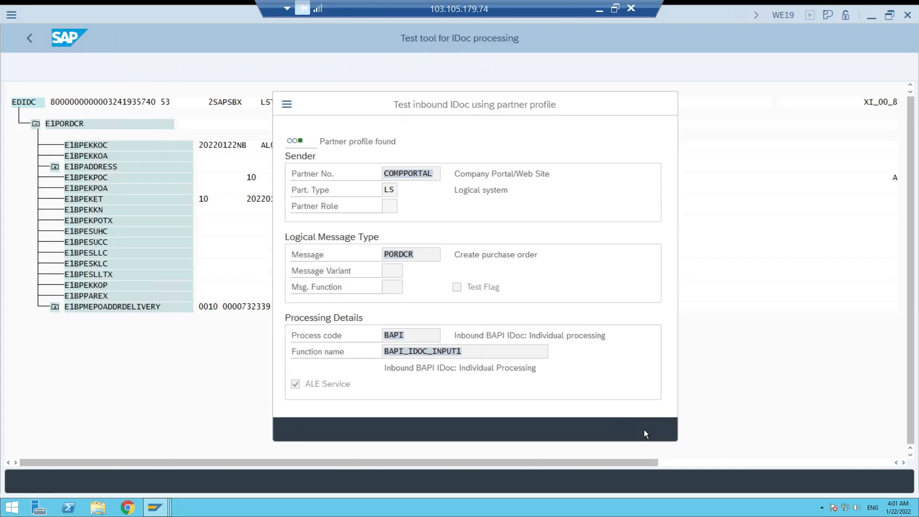
left_click_drag(293, 314, 397, 219)
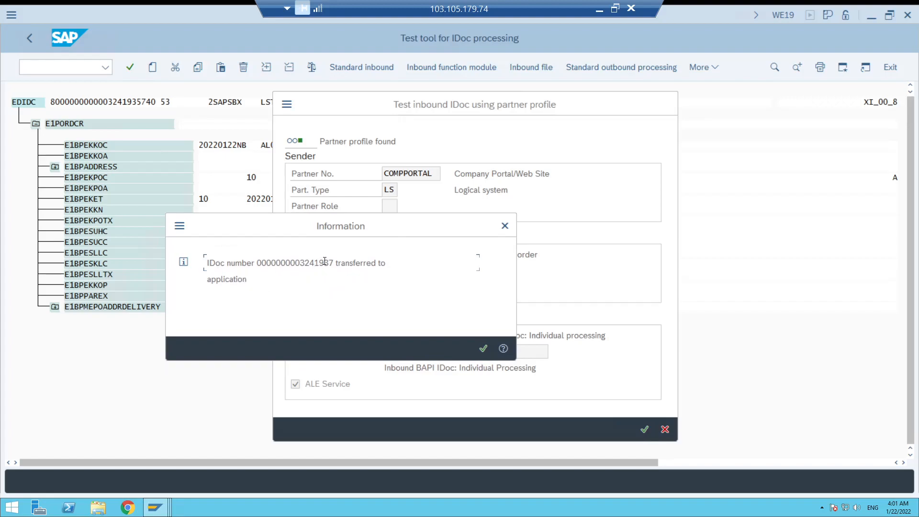
left_click_drag(325, 261, 331, 261)
left_click(482, 350)
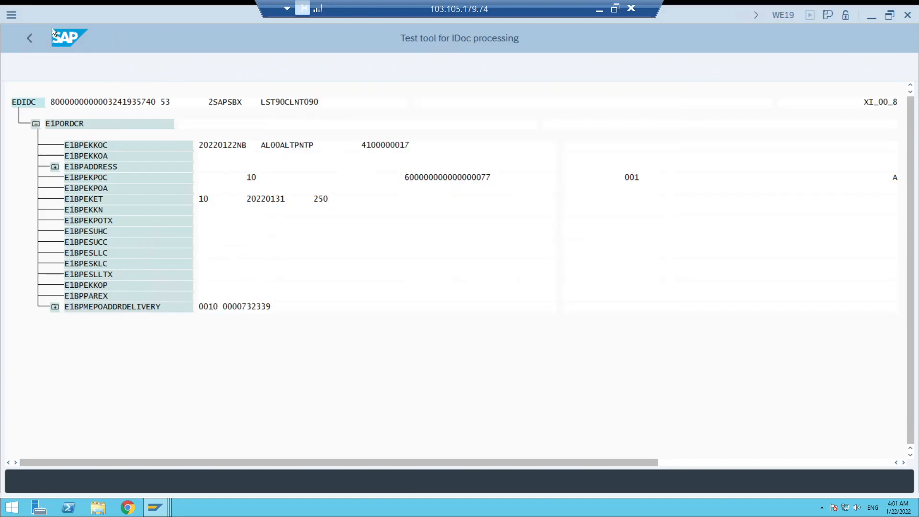
Switch to transaction WE05, list the IDocs created on 22.01.2022, and display the inbound ones.
left_click(59, 67)
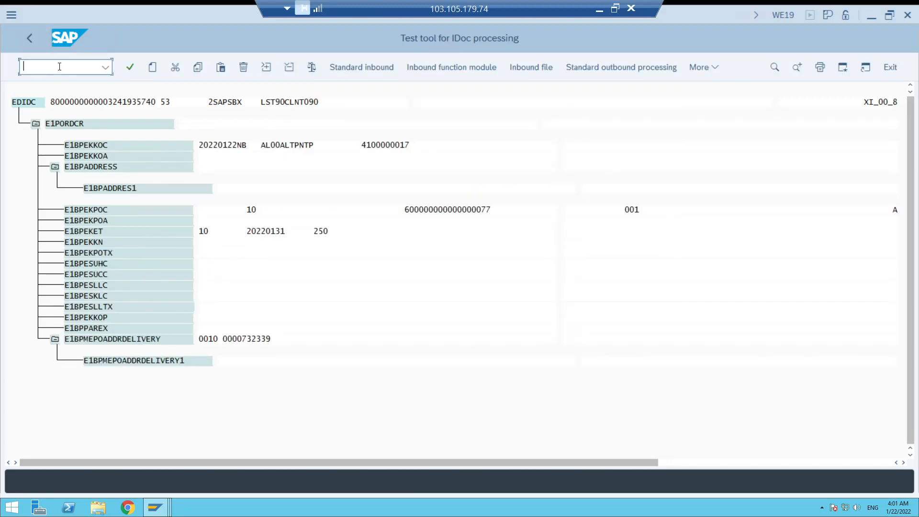
type("/nwe05")
key("Return")
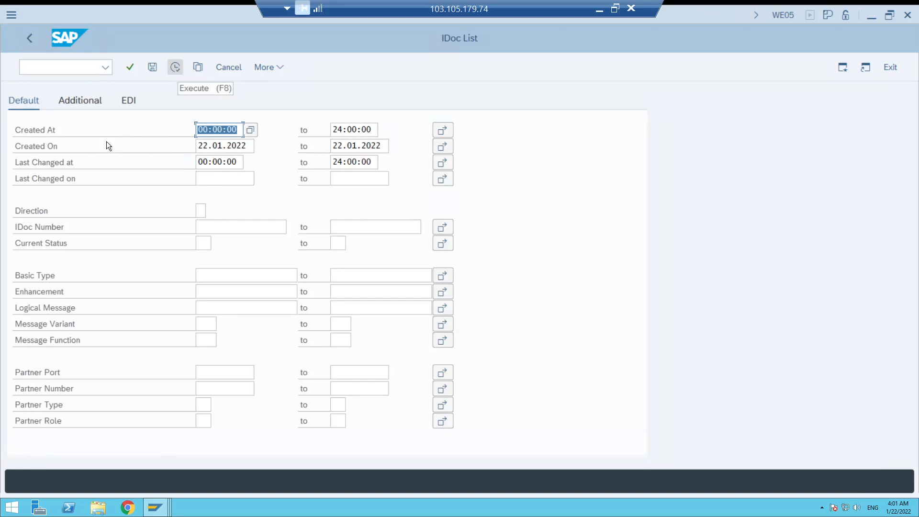
left_click(176, 67)
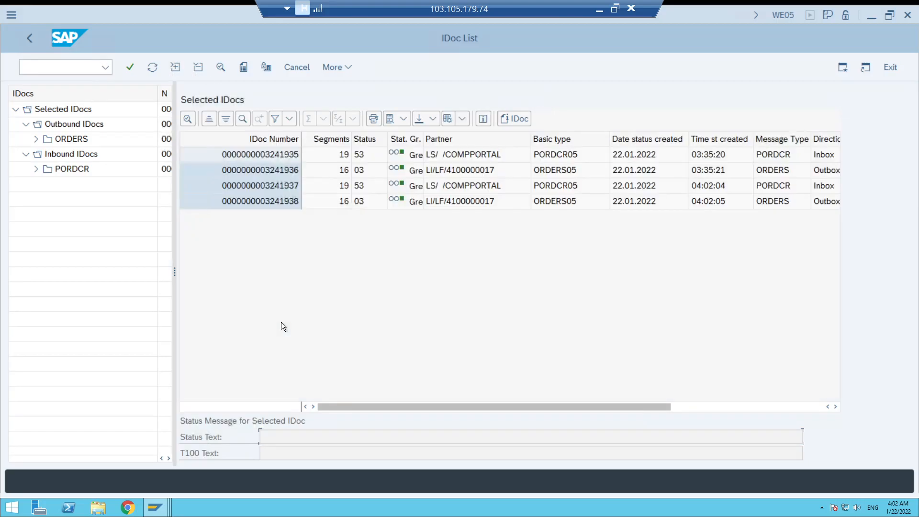
left_click(57, 123)
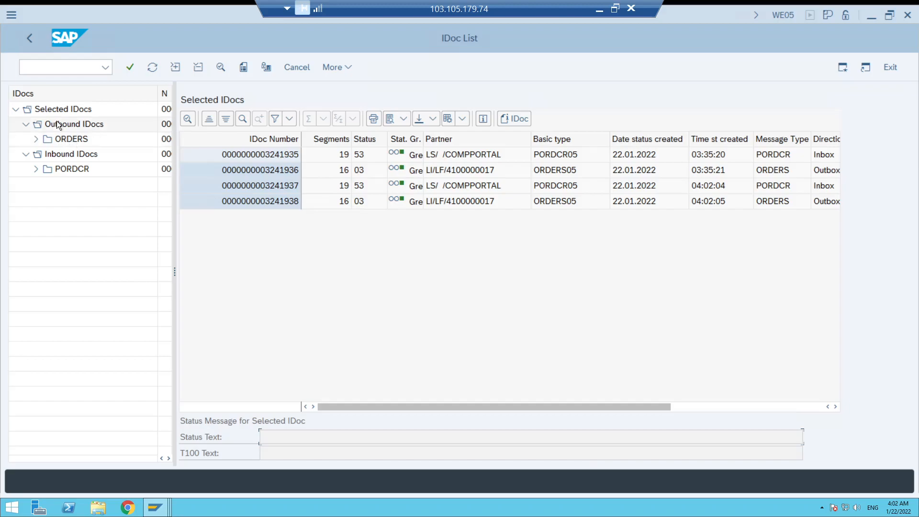
left_click(56, 154)
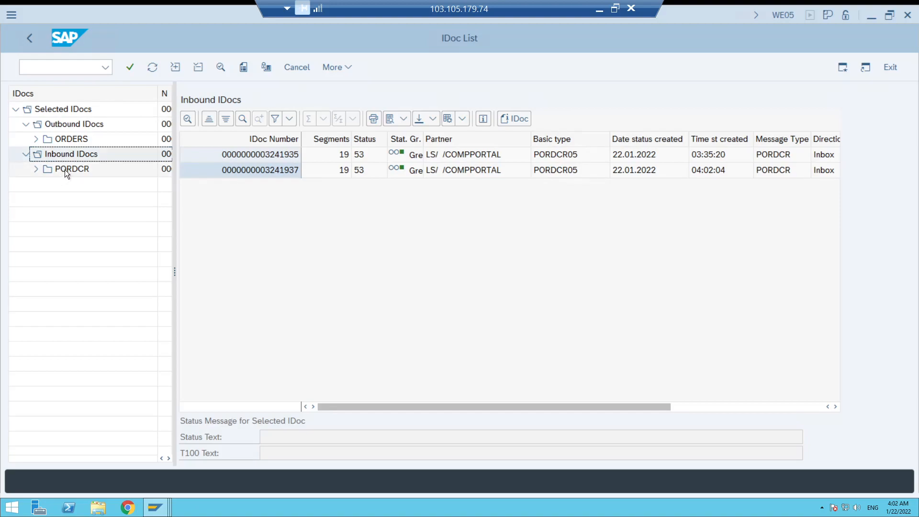
Display the inbound PORDCR IDocs and compare their numbers with the existing IDoc on the WE19 initial screen.
left_click(64, 169)
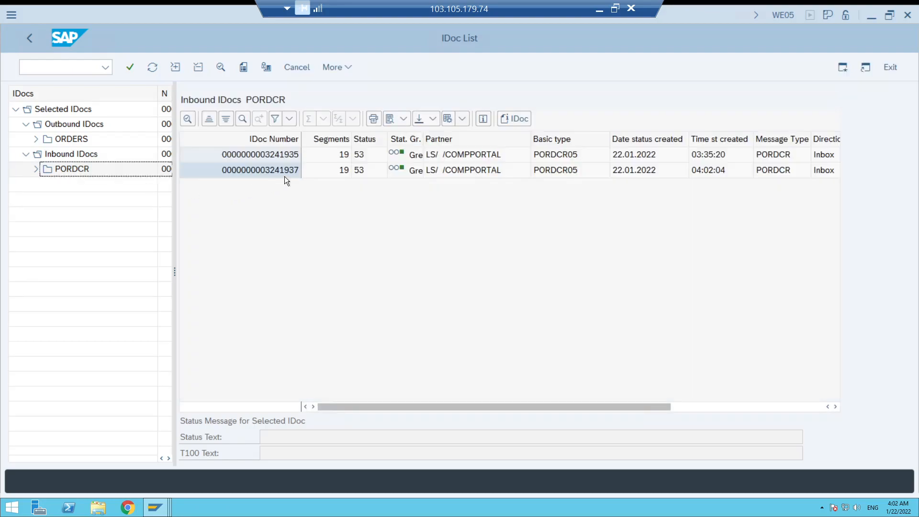
left_click(162, 511)
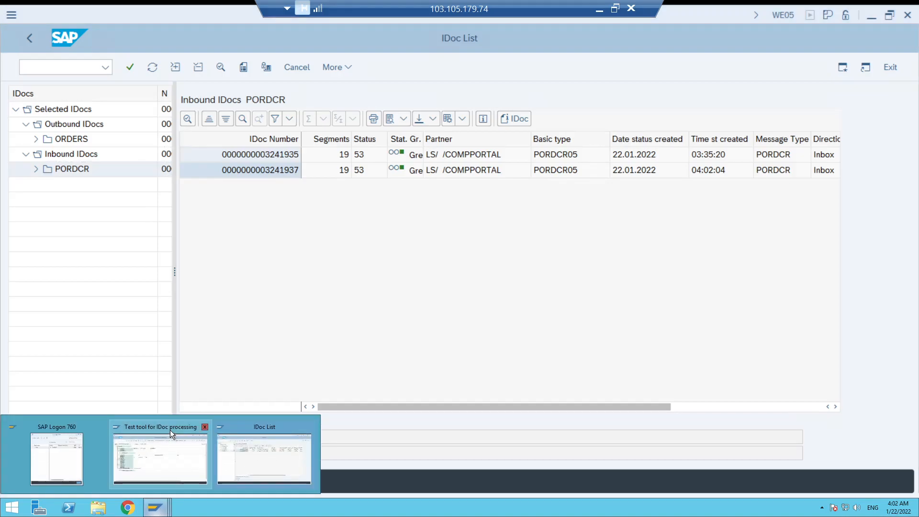
left_click(170, 430)
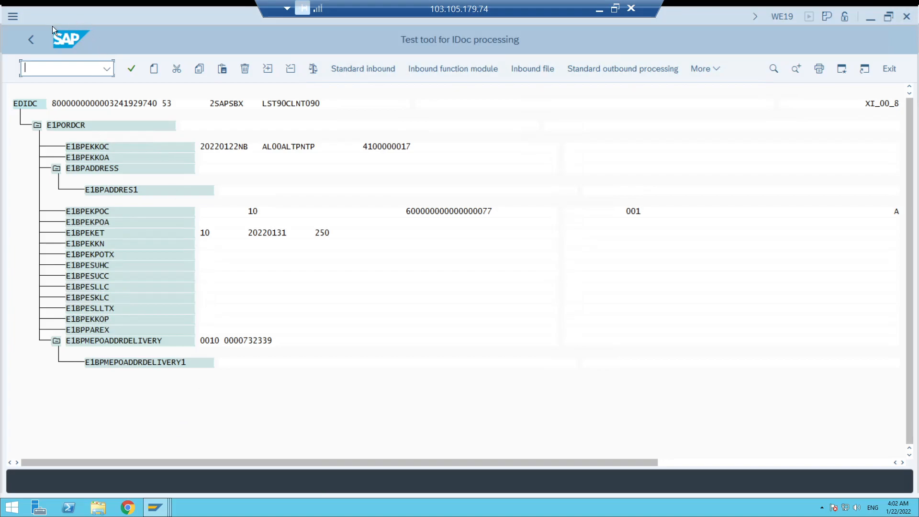
left_click(30, 38)
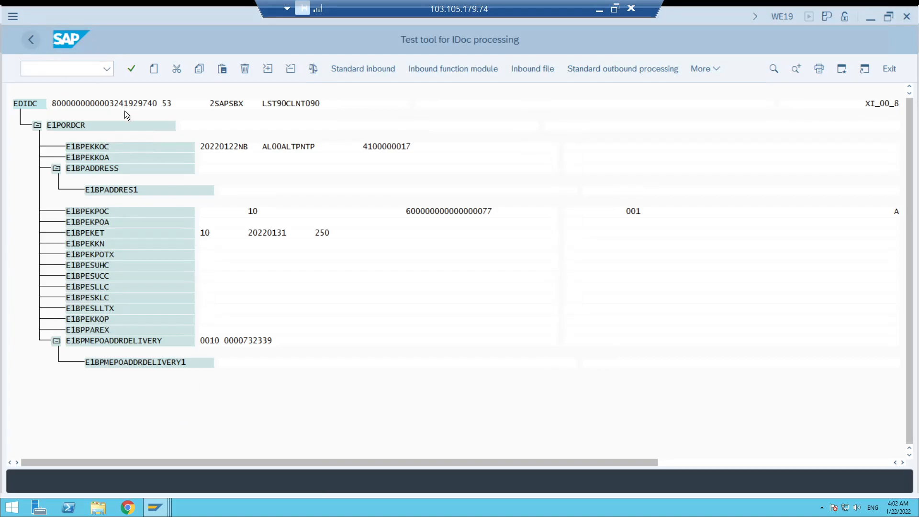
left_click(30, 40)
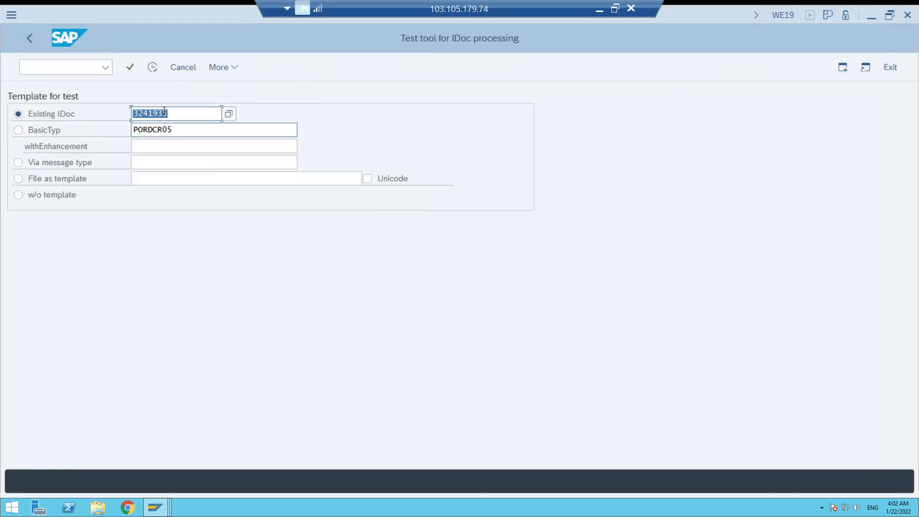
left_click(162, 509)
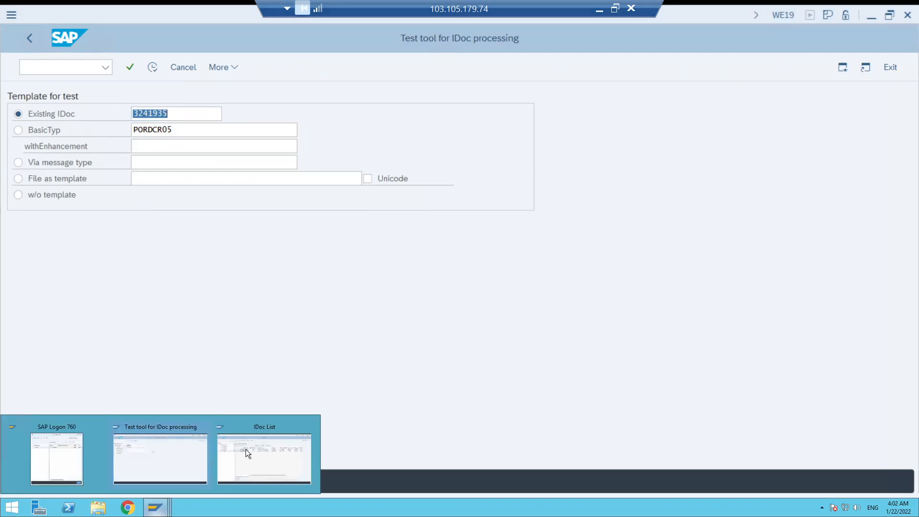
left_click(246, 424)
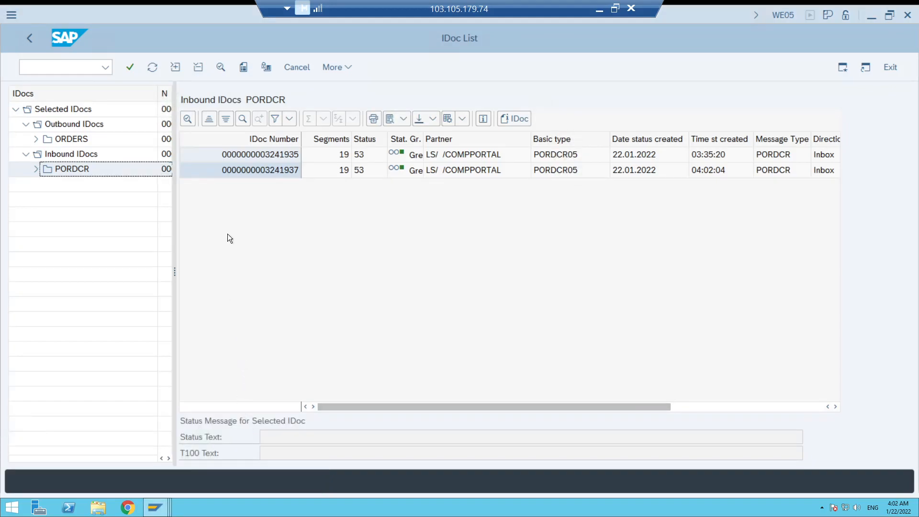
Go back to the test tool window, leave it, and restart transaction WE19 to reload the existing IDoc default.
left_click(162, 511)
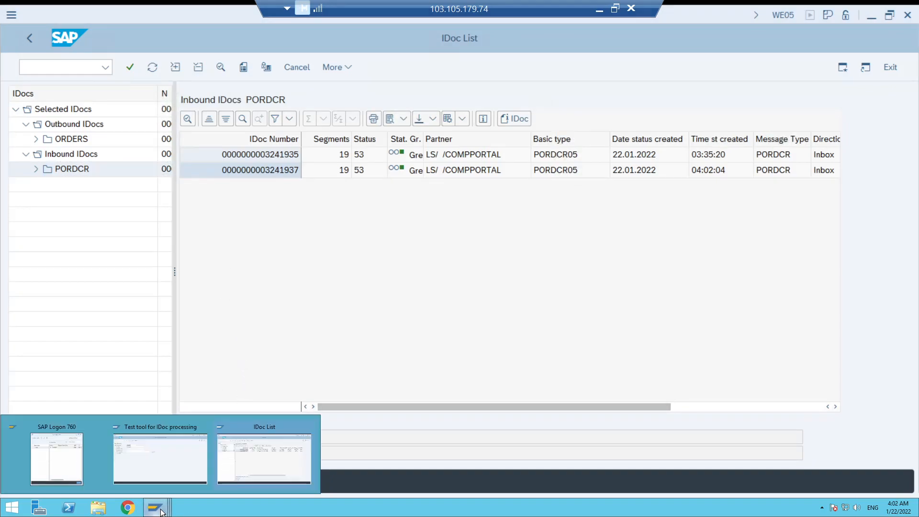
left_click(171, 430)
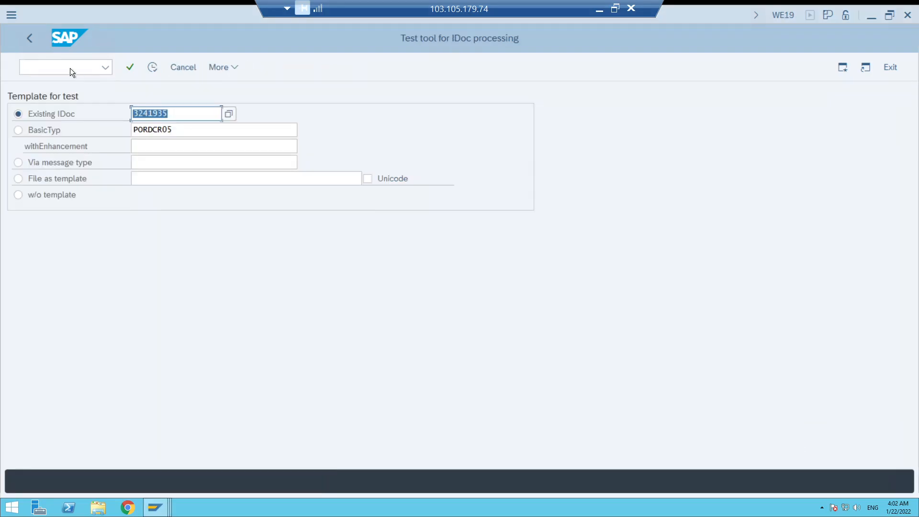
left_click(28, 37)
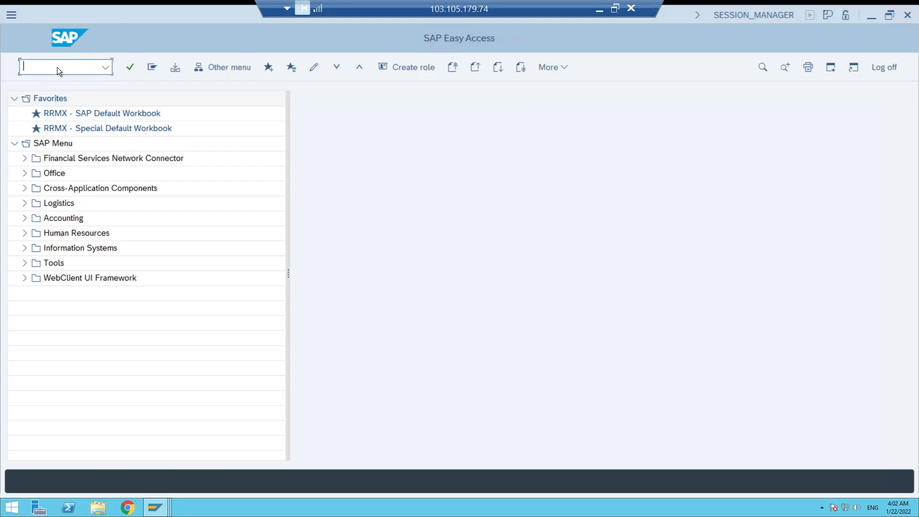
type("/nwe19")
key("Return")
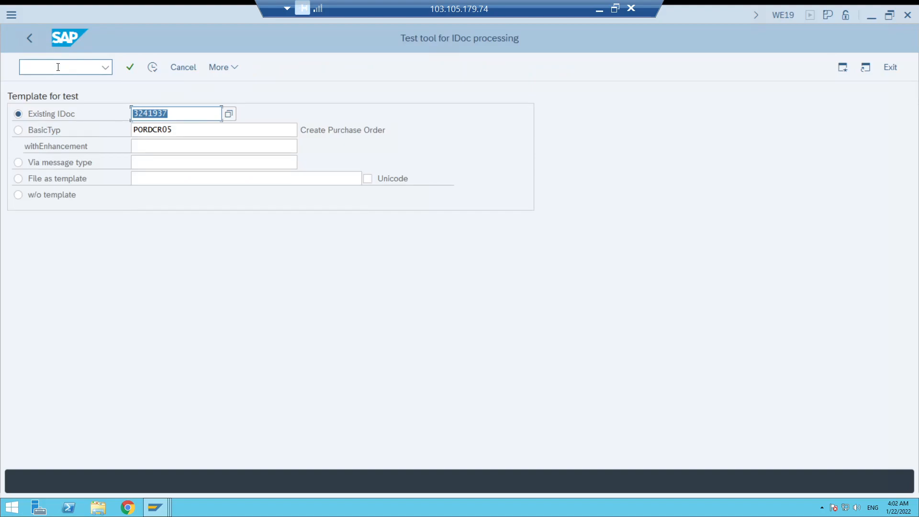
Return to the WE05 IDoc list, check the status message of IDoc 3241937, and open that IDoc.
mouse_move(155, 507)
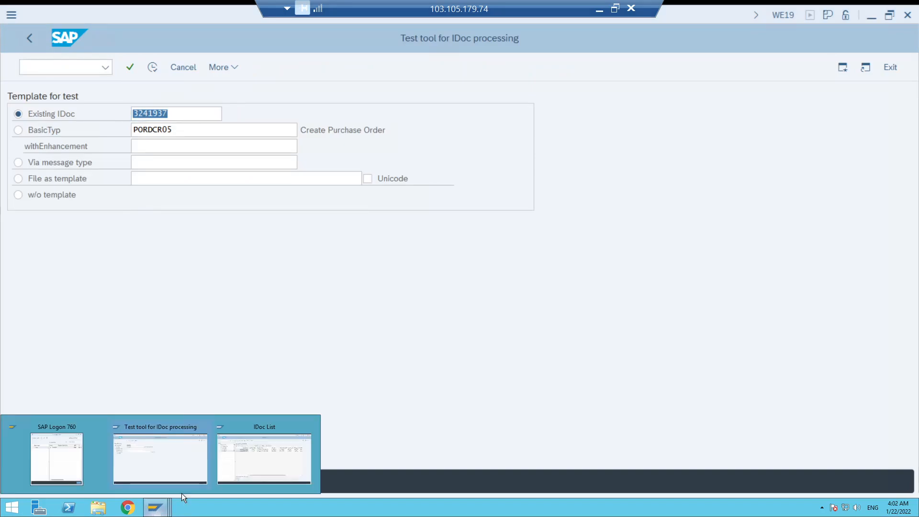
left_click(260, 426)
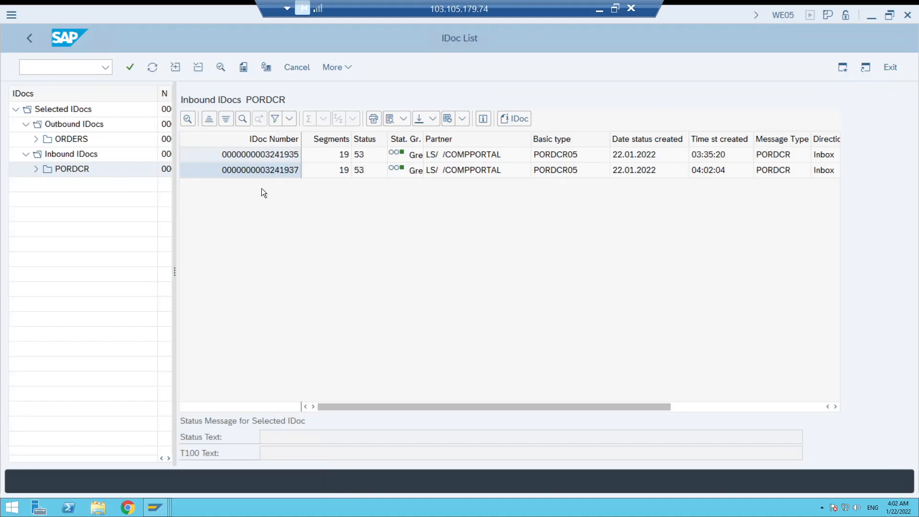
left_click(274, 168)
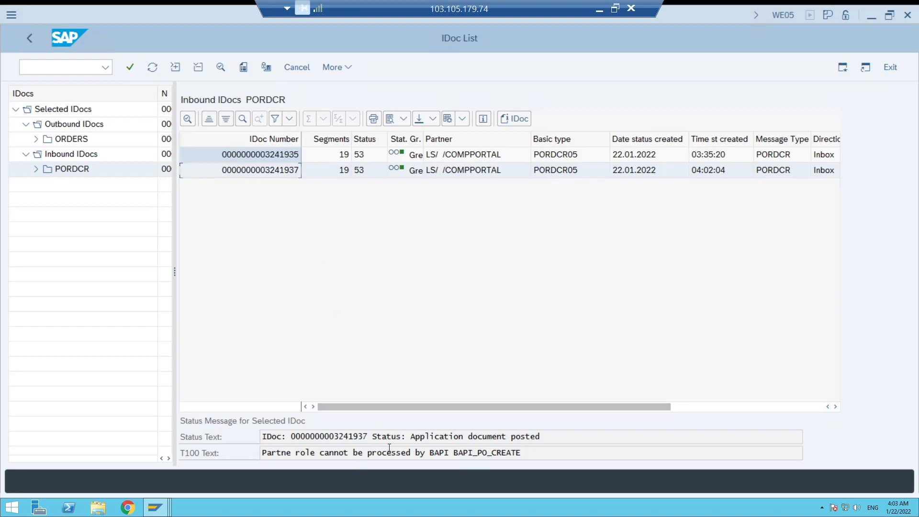
double_click(291, 171)
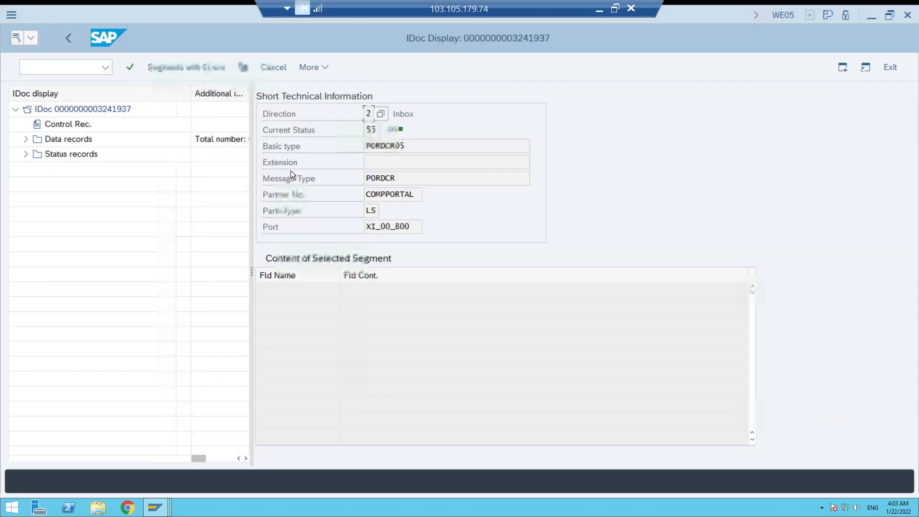
Expand the IDoc's status records and data records down to the child segments of E1PORDCR.
left_click(25, 139)
left_click(26, 169)
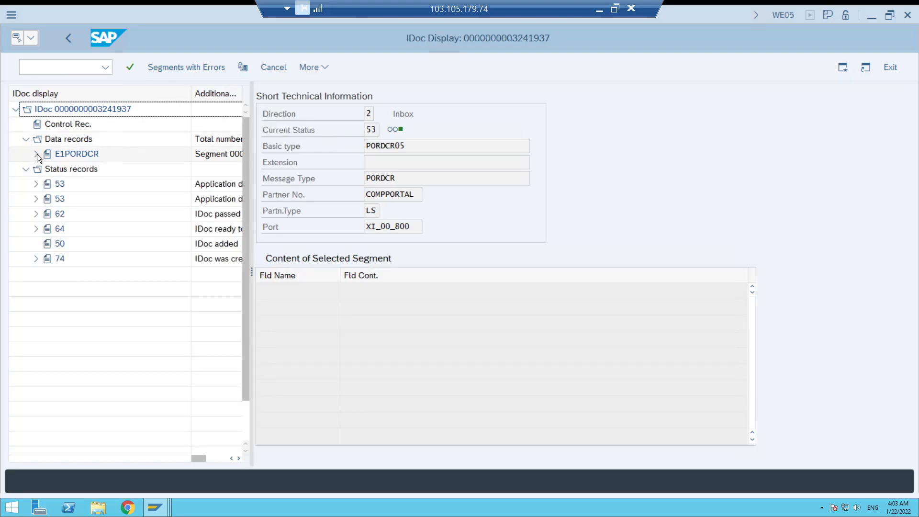
left_click(37, 154)
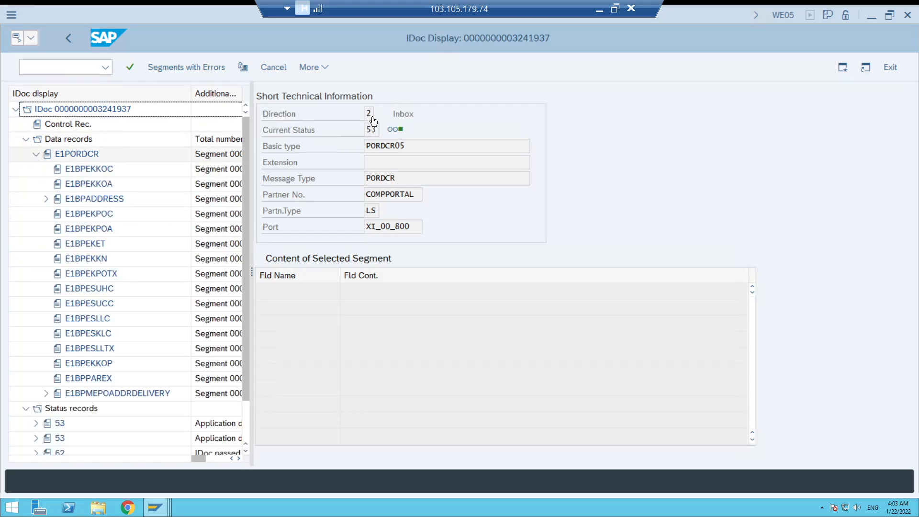
mouse_move(403, 132)
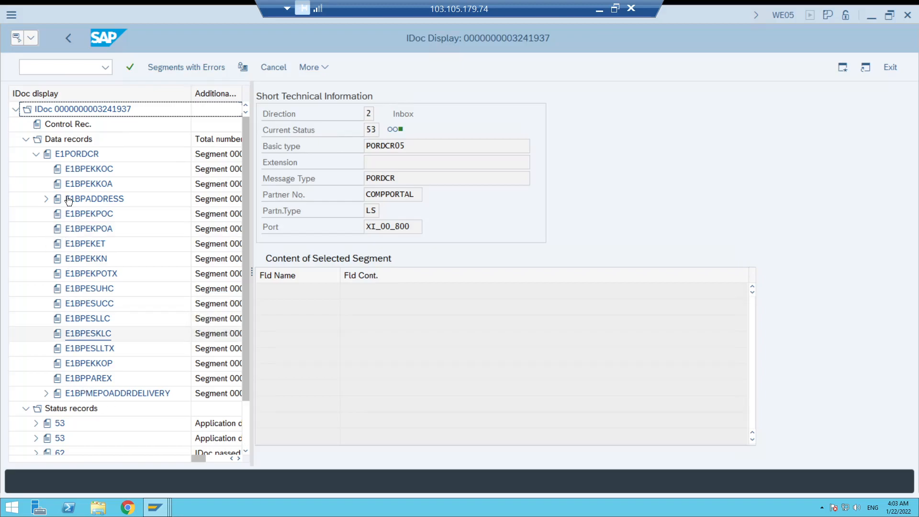
Check the type, technical and partner information in the IDoc's control record, and return to the IDoc display.
left_click(64, 124)
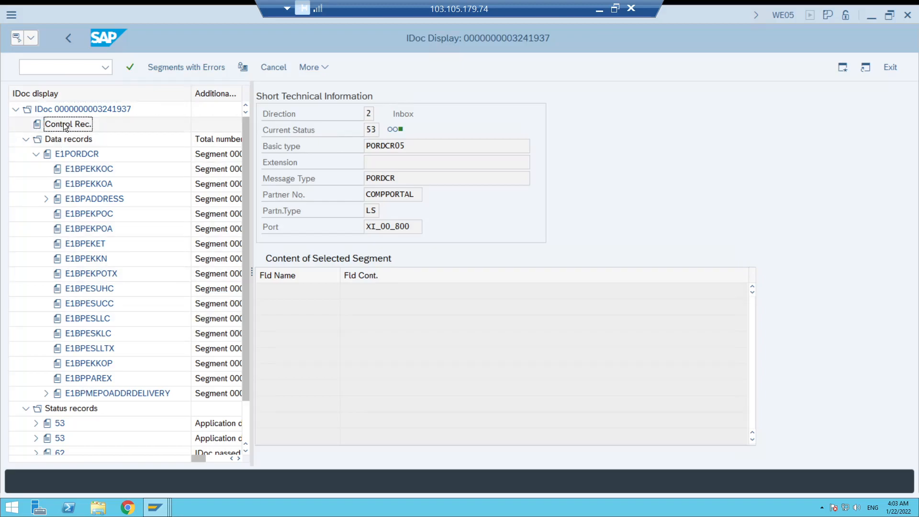
double_click(63, 123)
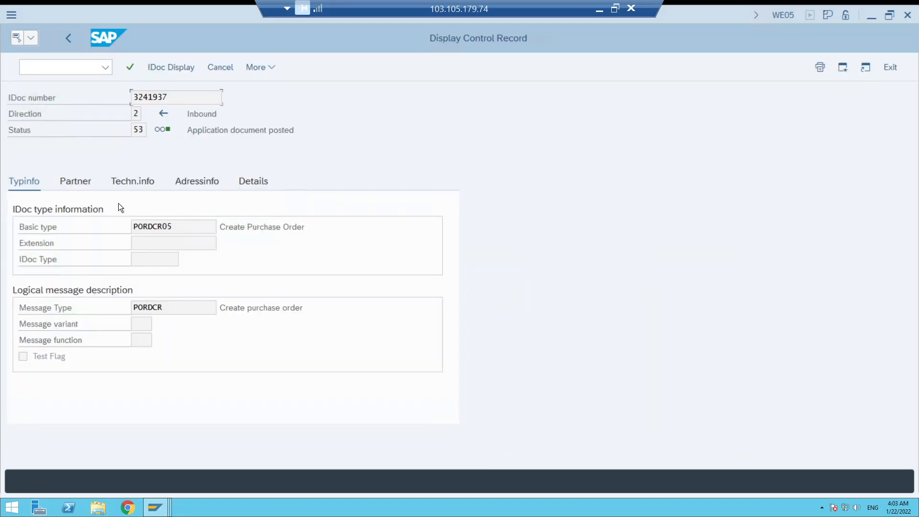
left_click(123, 181)
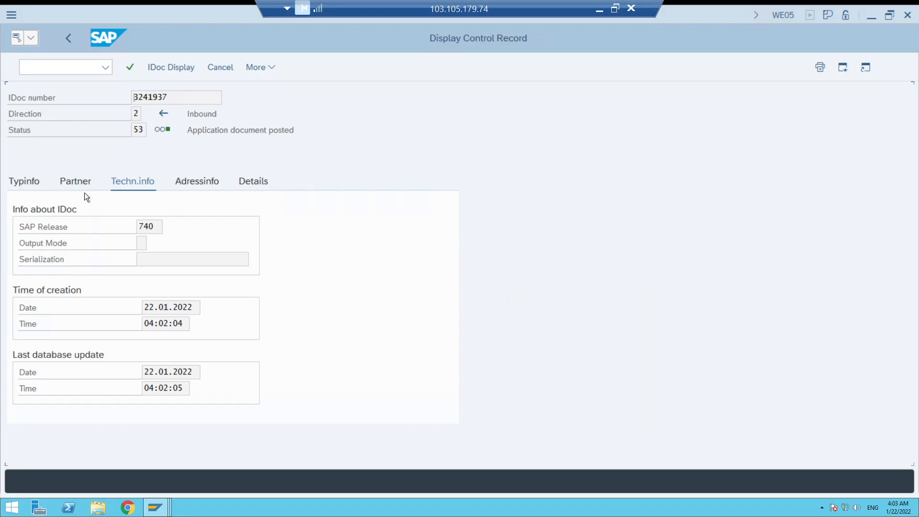
left_click(80, 184)
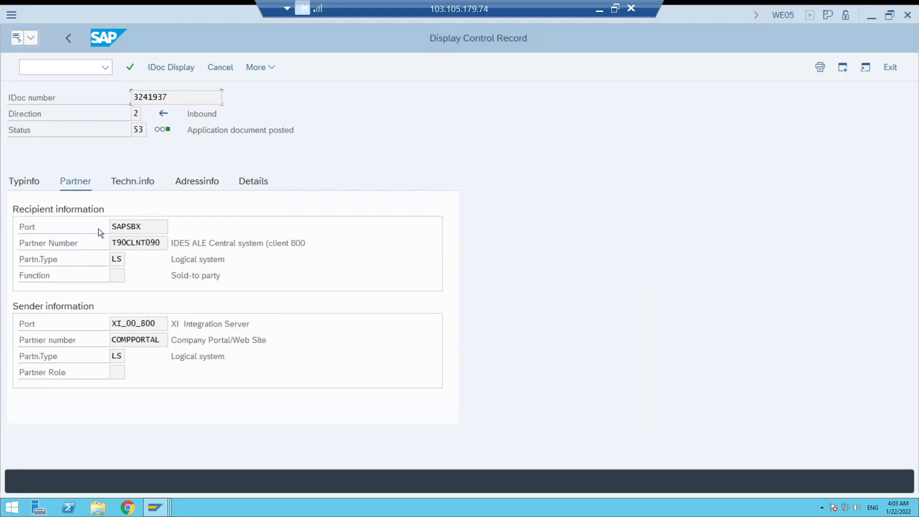
left_click(72, 40)
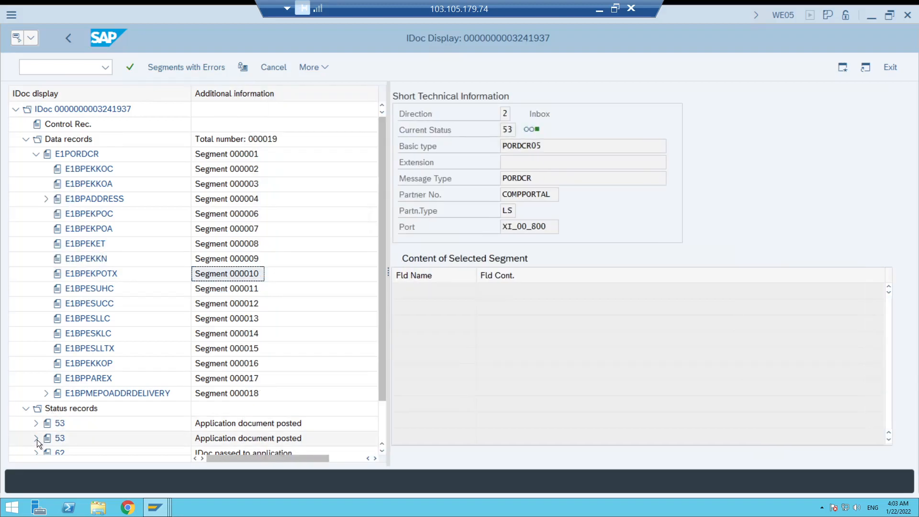
Expand the second status 53 record and read its message about the created standard purchase order.
left_click(36, 439)
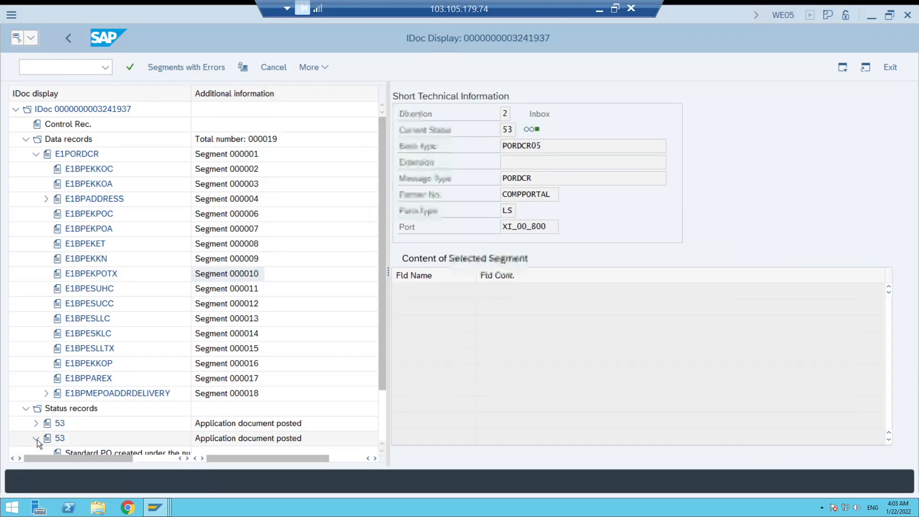
left_click(383, 449)
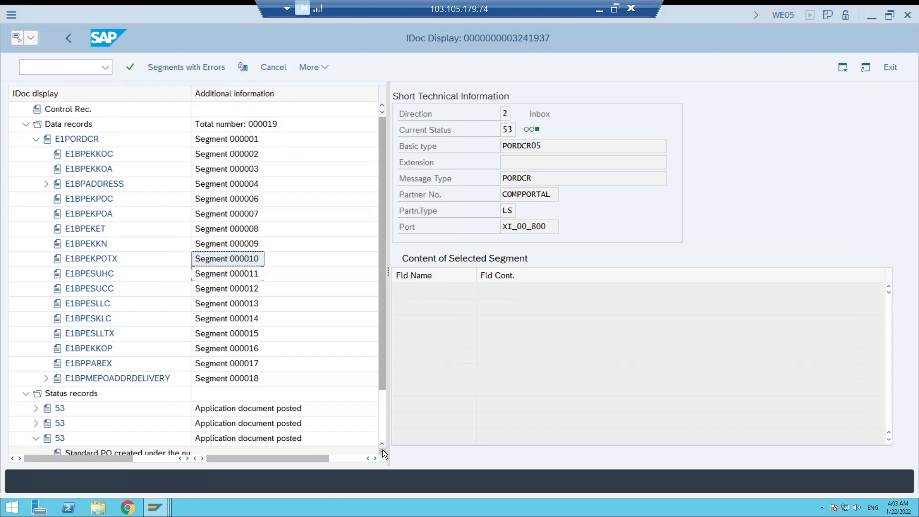
left_click(382, 449)
left_click(383, 449)
left_click(383, 449)
left_click(383, 449)
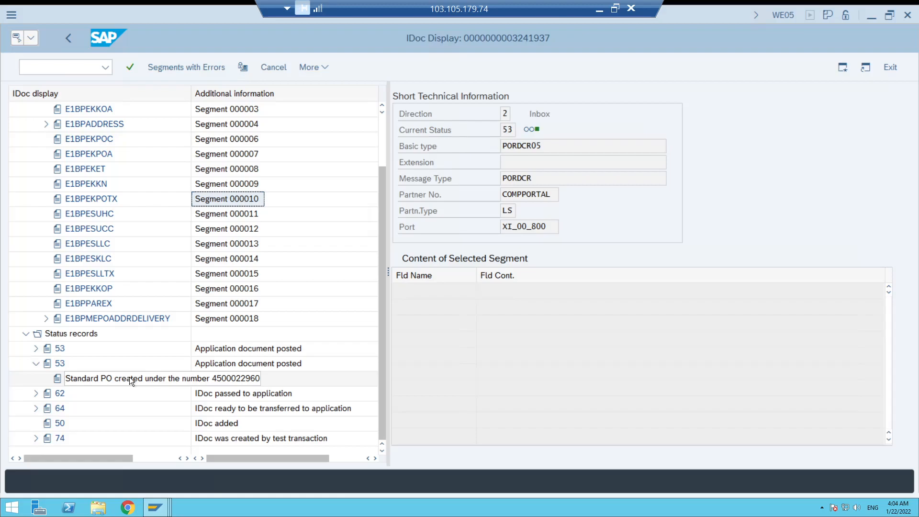
Display the created purchase order by starting transaction ME23N in a new session.
left_click(61, 69)
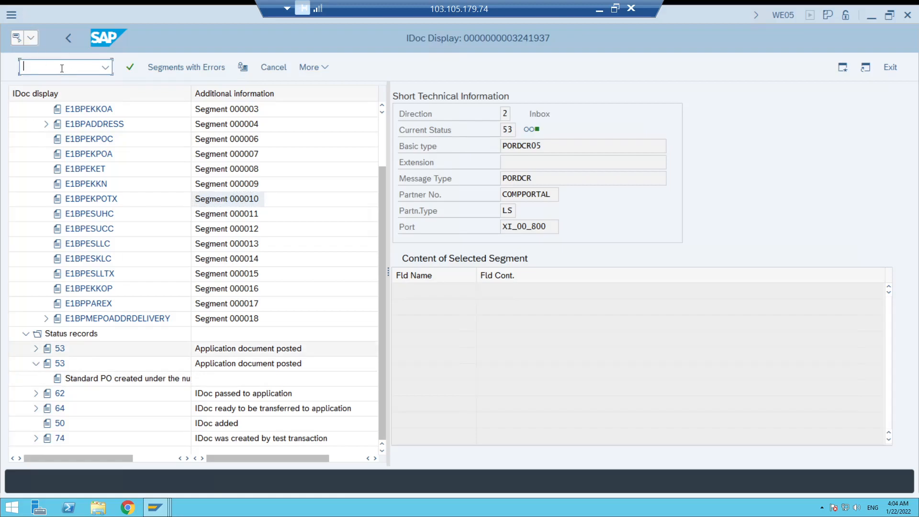
type("/ome23n")
key("Return")
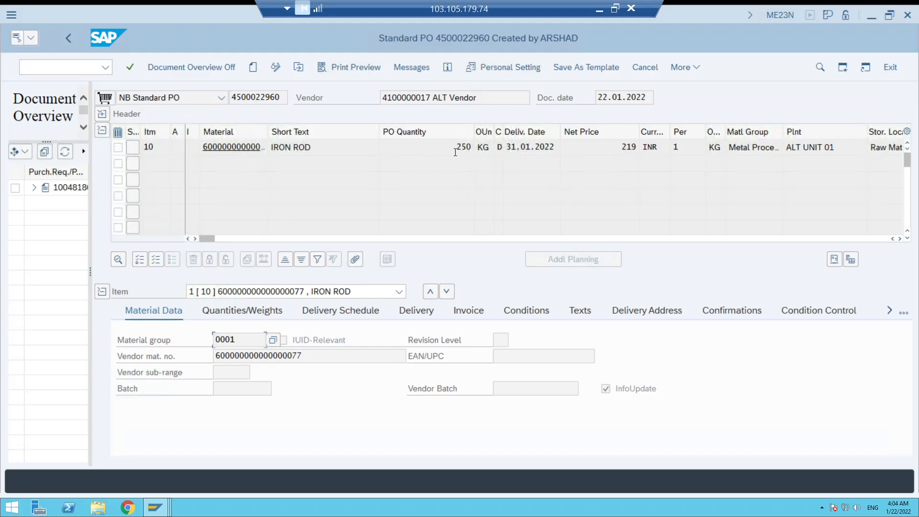
Check the purchase order's quantity, document date, delivery date, material number and vendor.
double_click(457, 146)
left_click_drag(649, 97, 555, 131)
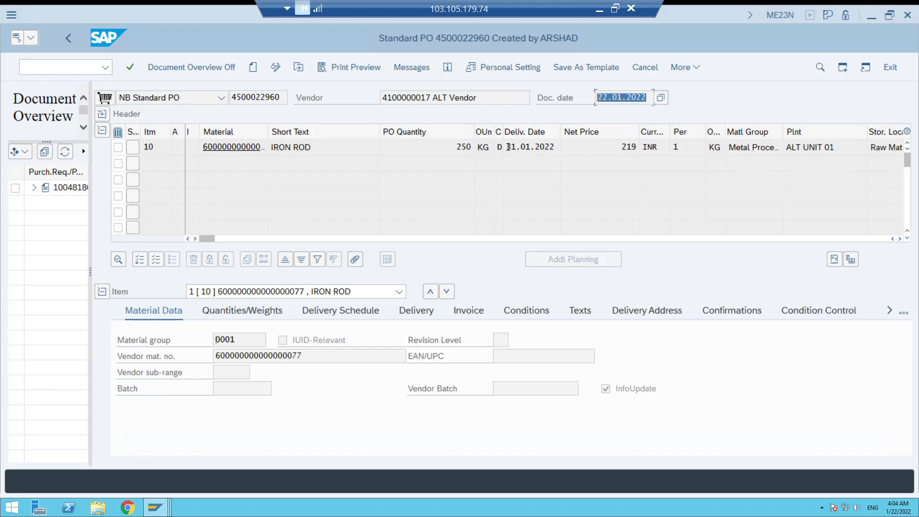
left_click_drag(506, 147, 554, 144)
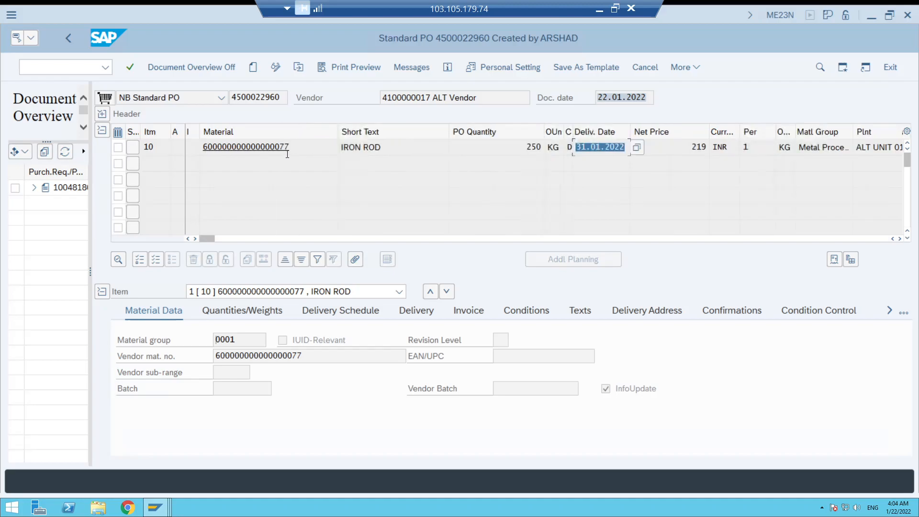
left_click_drag(289, 144, 280, 146)
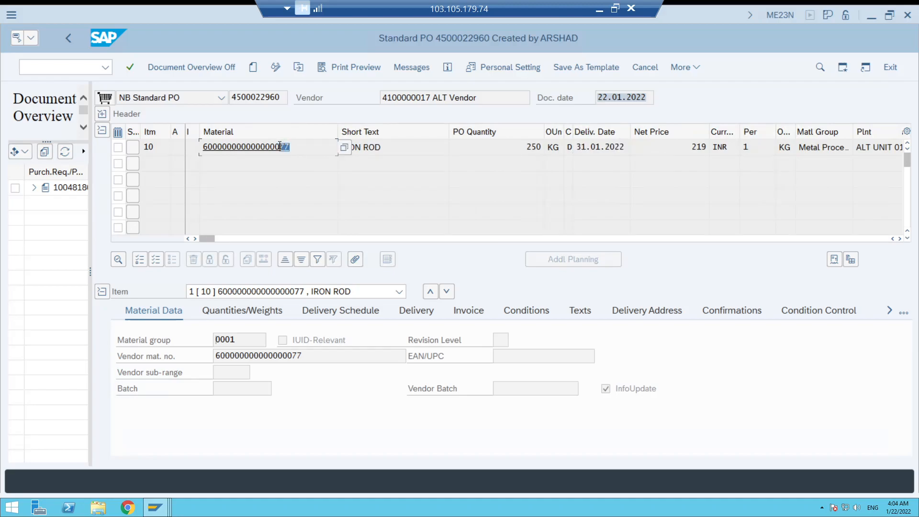
left_click_drag(432, 97, 418, 98)
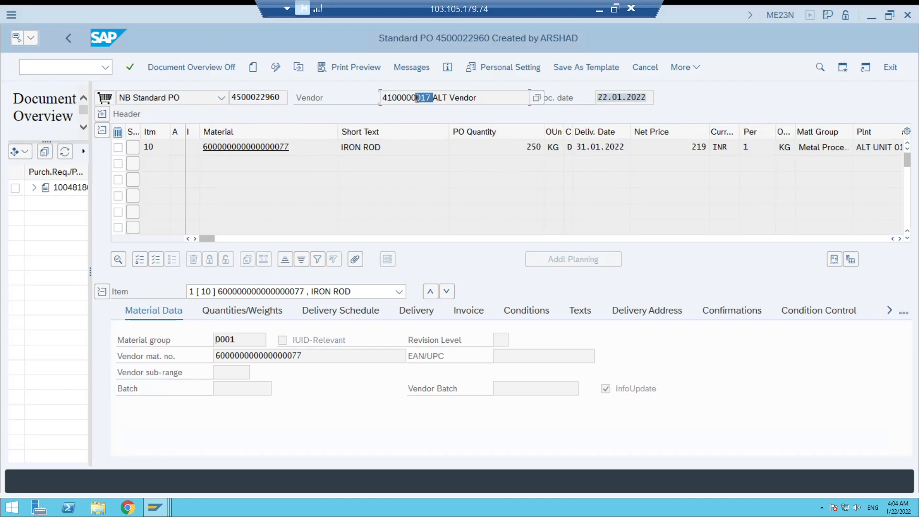
Switch back to the IDoc display and check the vendor and document type in header segment E1BPEKKOC.
left_click(158, 511)
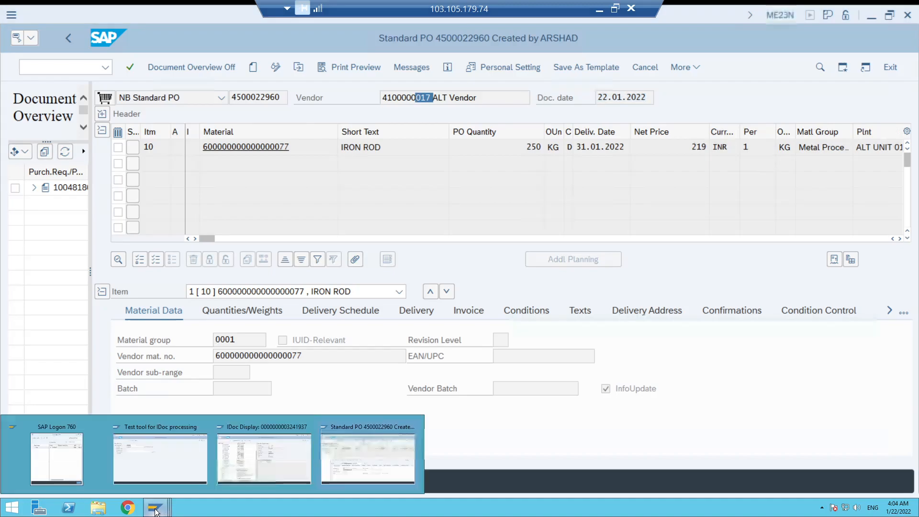
left_click(237, 429)
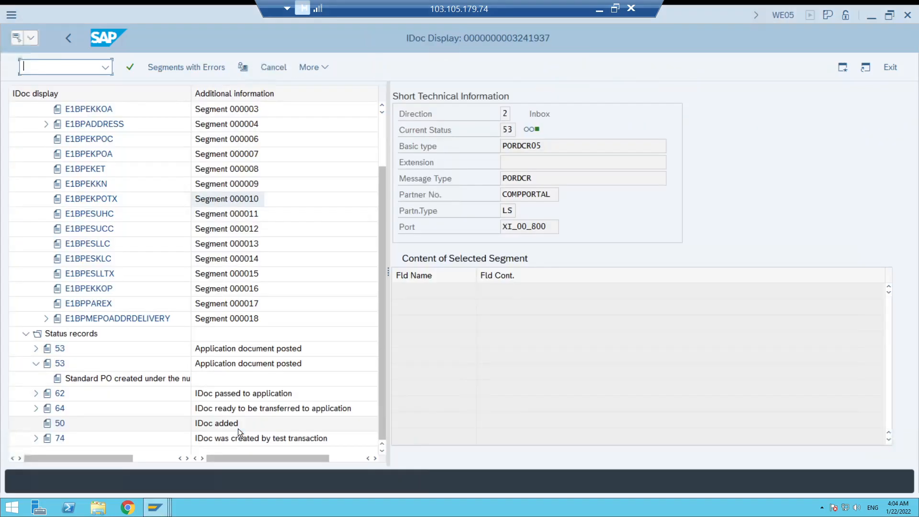
left_click(89, 108)
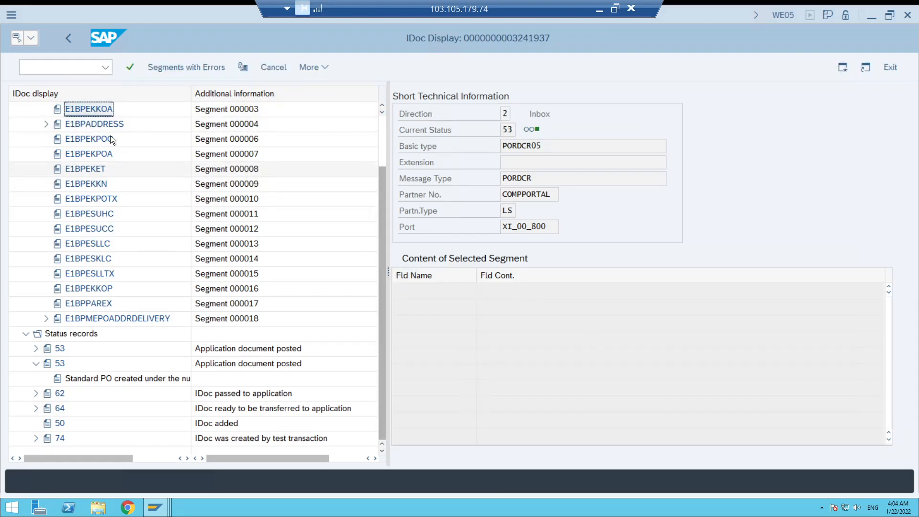
scroll(159, 213, "up", 1)
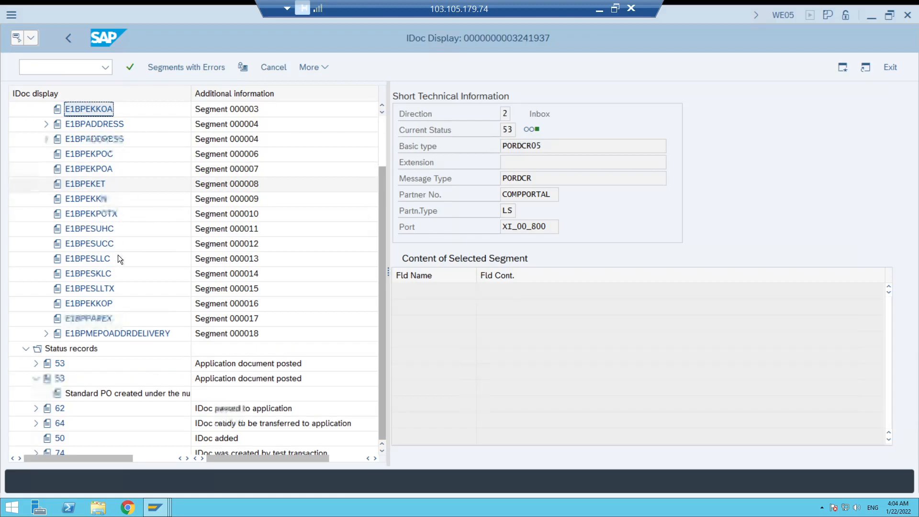
scroll(118, 255, "up", 5)
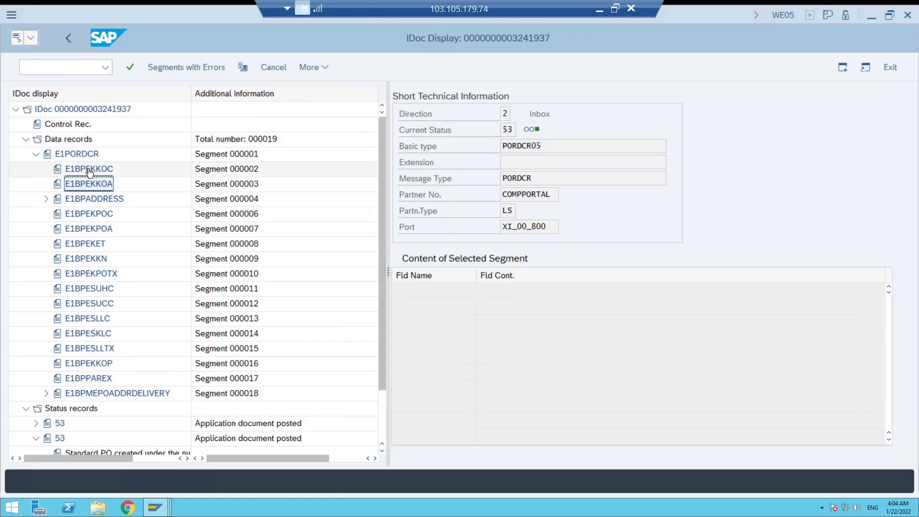
left_click(85, 155)
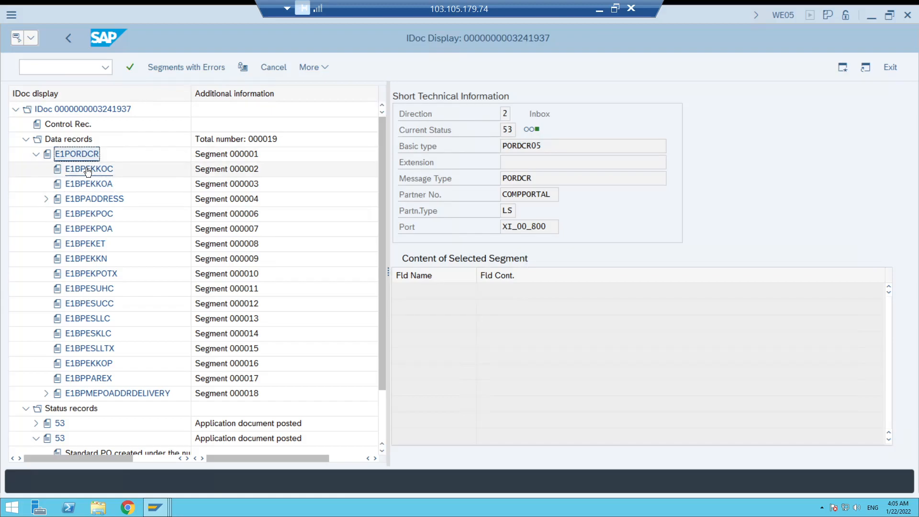
double_click(87, 169)
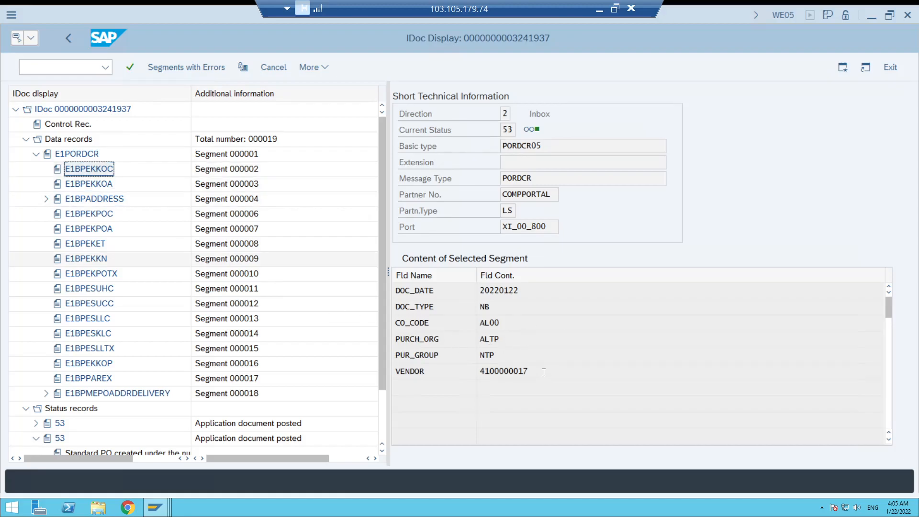
left_click_drag(543, 372, 473, 369)
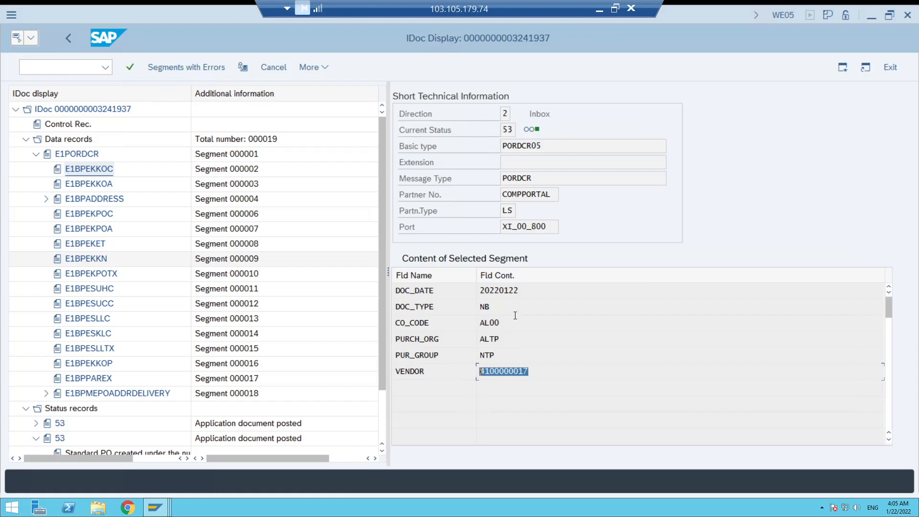
left_click_drag(494, 306, 478, 307)
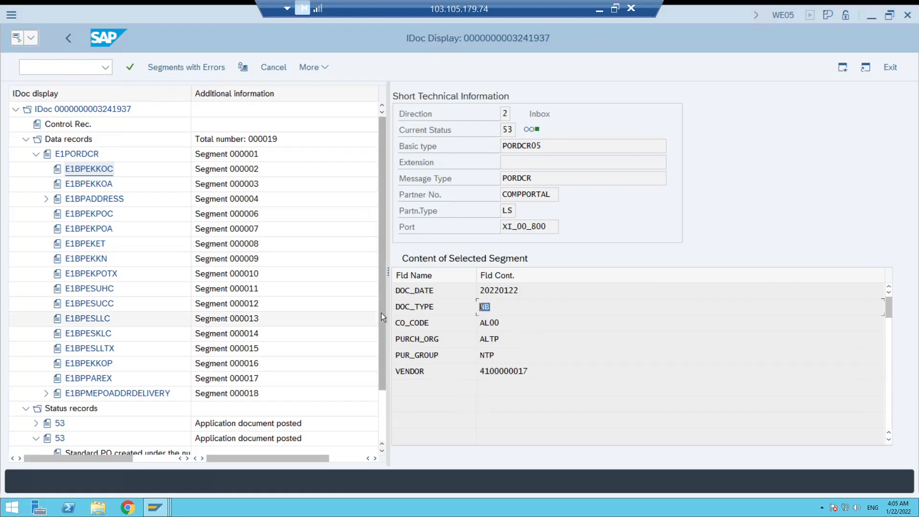
Check the material and plant in item segment E1BPEKPOC, then view segment E1BPEKPOA and return to the status records.
left_click(89, 364)
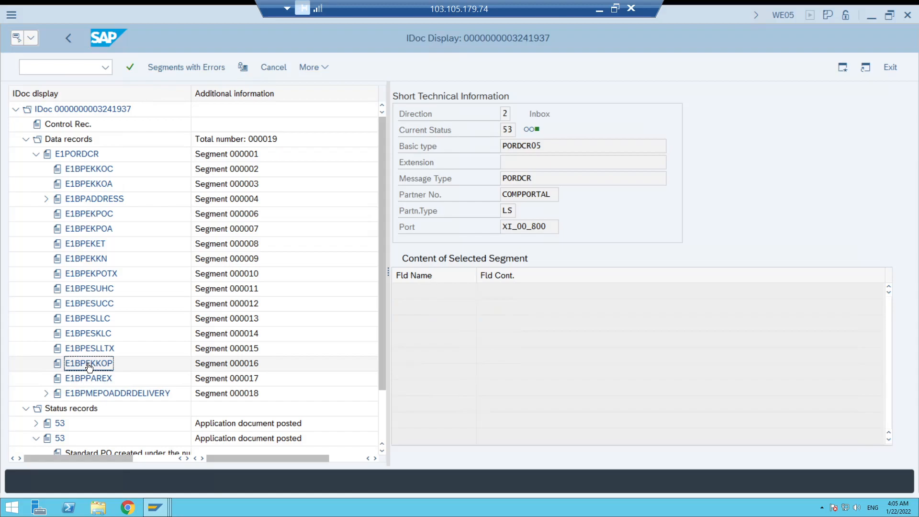
left_click(87, 228)
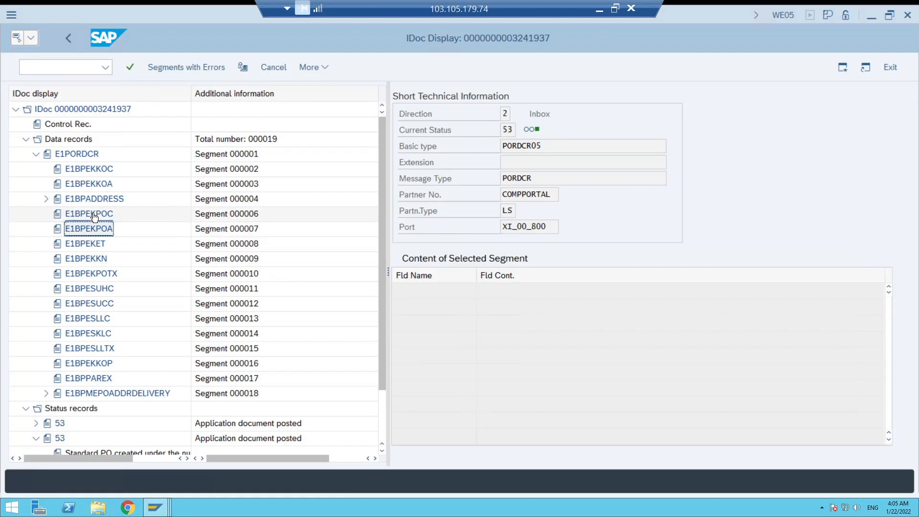
double_click(94, 217)
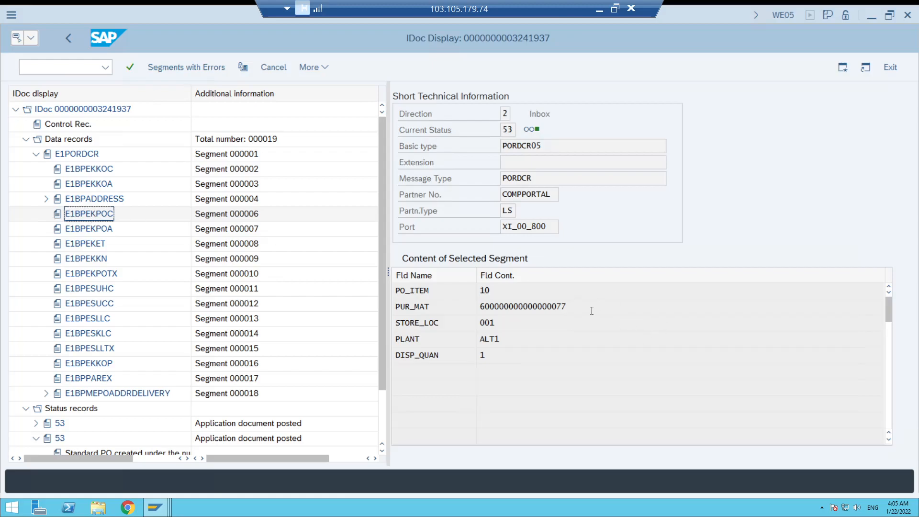
left_click_drag(503, 316, 477, 339)
left_click(94, 228)
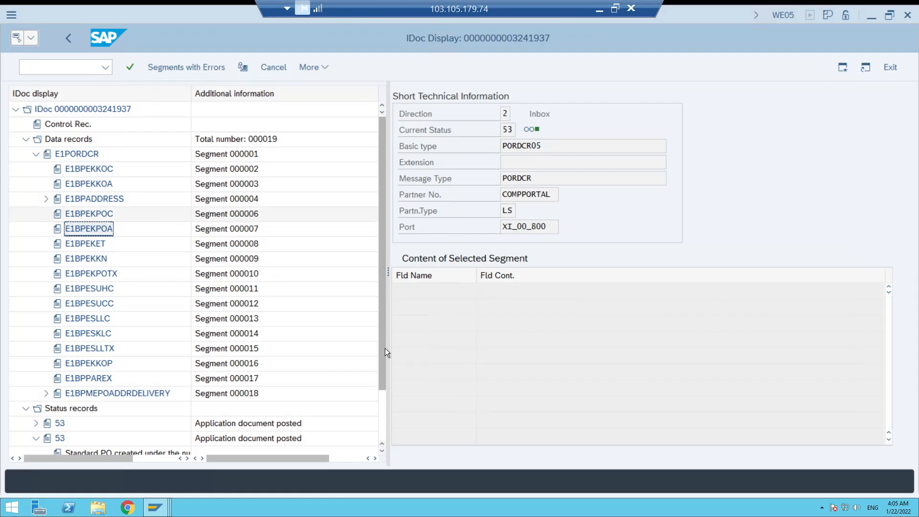
left_click_drag(383, 368, 383, 405)
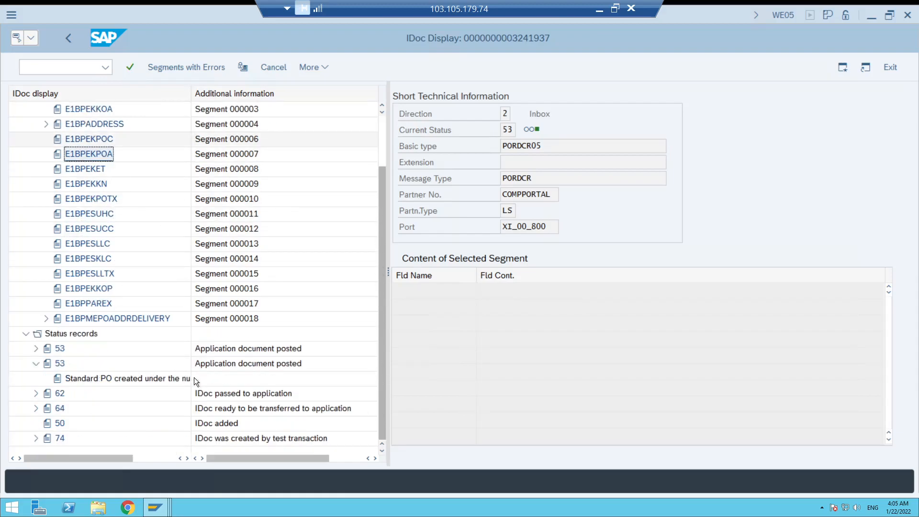